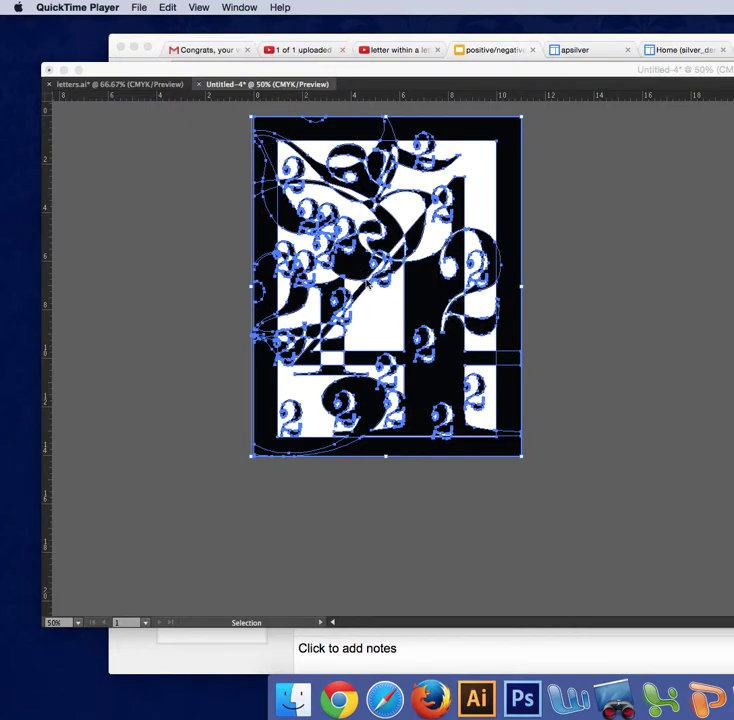
Step: Set the numeral artwork's fill to None and deselect it to show only the outlines
{"action": "scroll", "coordinate": [370, 285], "scroll_direction": "up", "scroll_amount": 3}
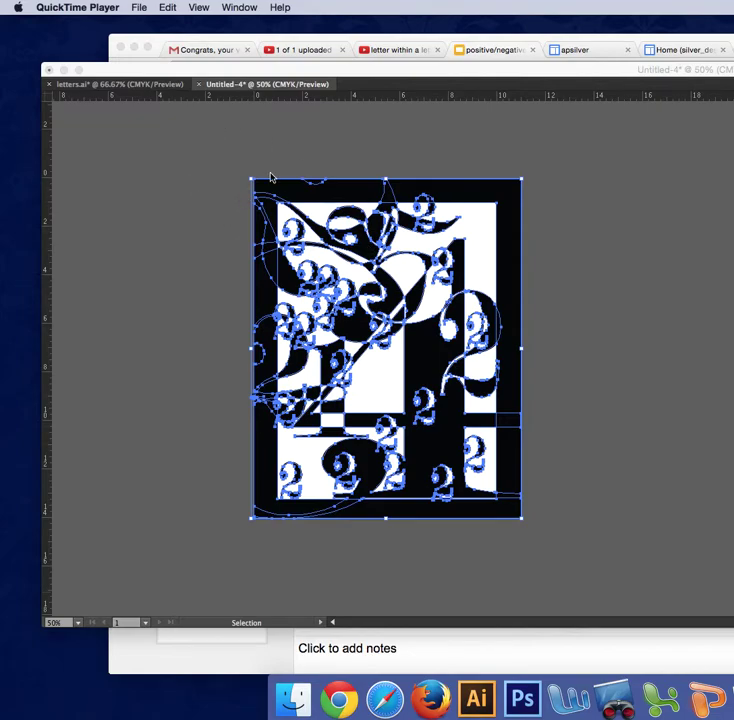
{"action": "left_click", "coordinate": [322, 98]}
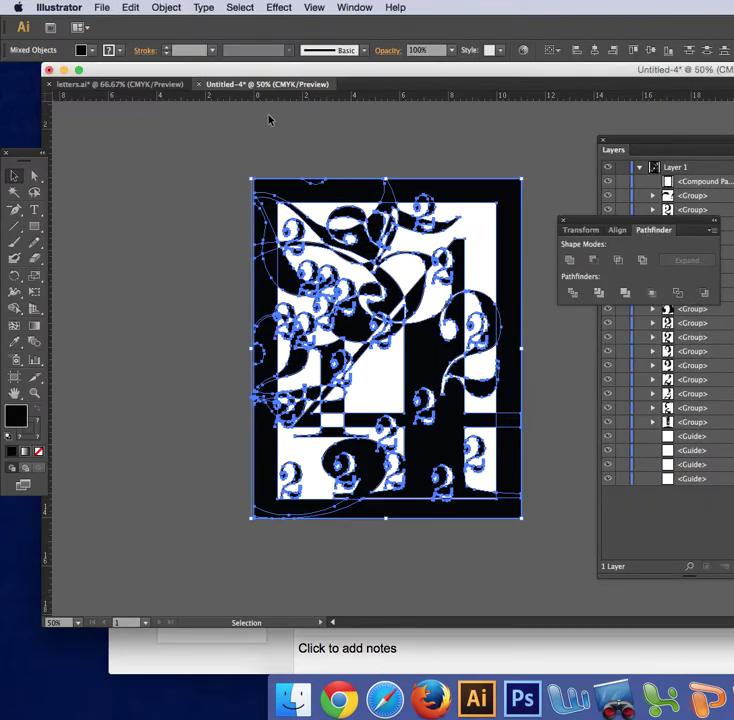
{"action": "left_click", "coordinate": [38, 453]}
{"action": "left_click", "coordinate": [148, 314]}
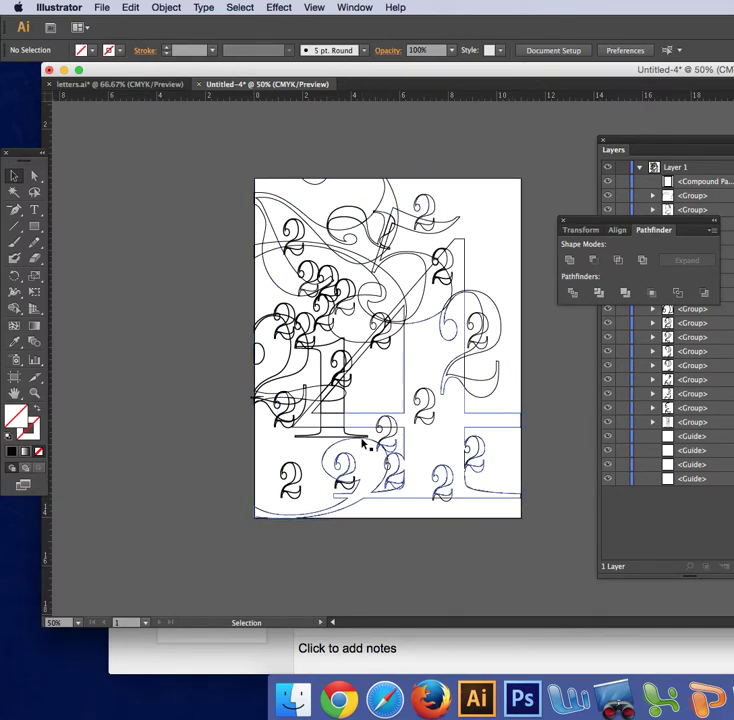
Step: Undo the recent edits step by step
{"action": "key", "text": "ctrl+z"}
{"action": "key", "text": "ctrl+z"}
{"action": "key", "text": "ctrl+z"}
{"action": "key", "text": "ctrl+z"}
{"action": "key", "text": "ctrl+z"}
{"action": "key", "text": "ctrl+z"}
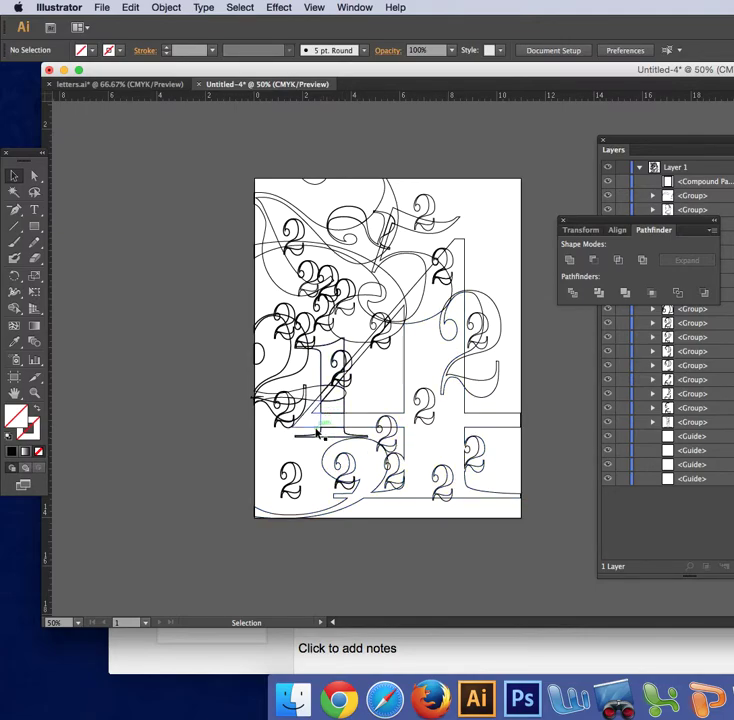
{"action": "key", "text": "ctrl+z"}
{"action": "left_click", "coordinate": [128, 8]}
Step: Restore the filled artwork and export it as Untitled-4.jpg with the RGB colour model
{"action": "left_click", "coordinate": [140, 22]}
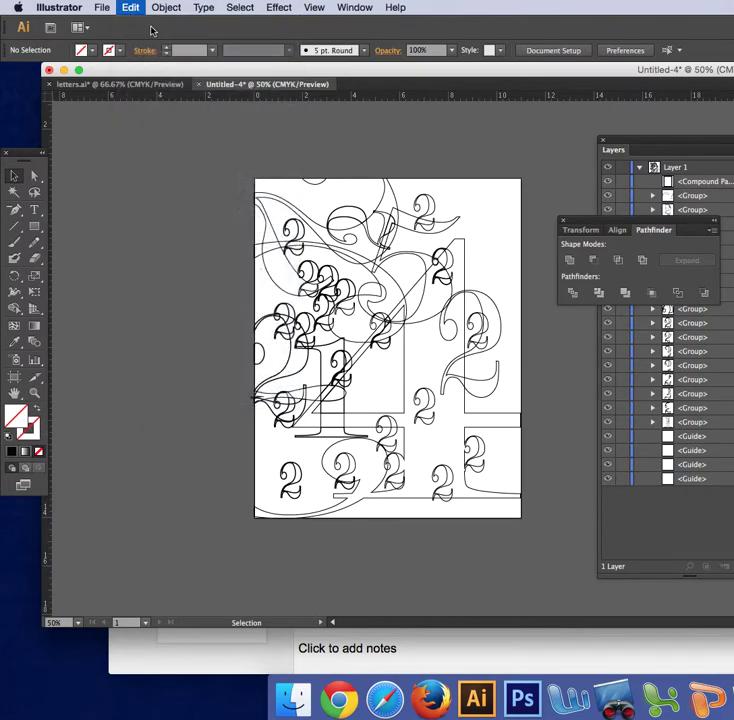
{"action": "left_click", "coordinate": [103, 8]}
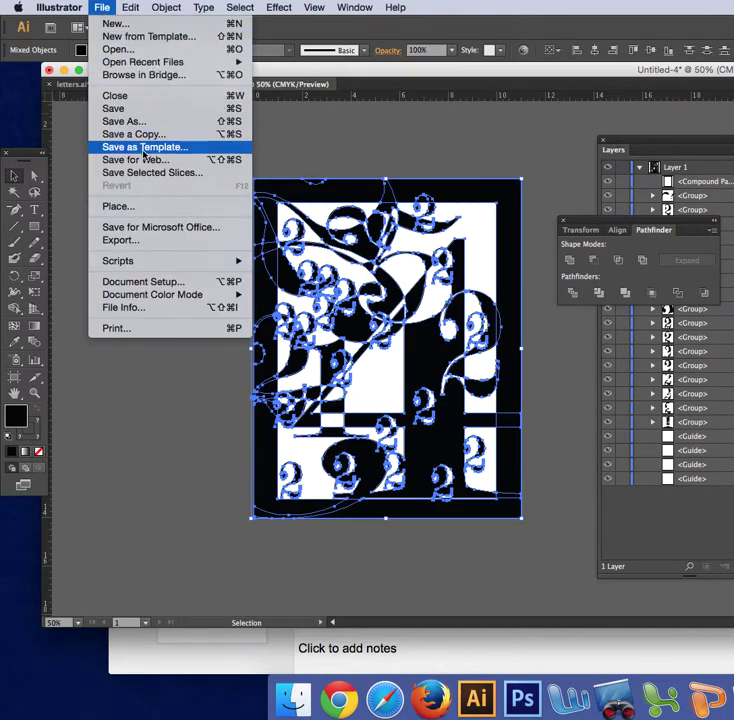
{"action": "left_click", "coordinate": [159, 241]}
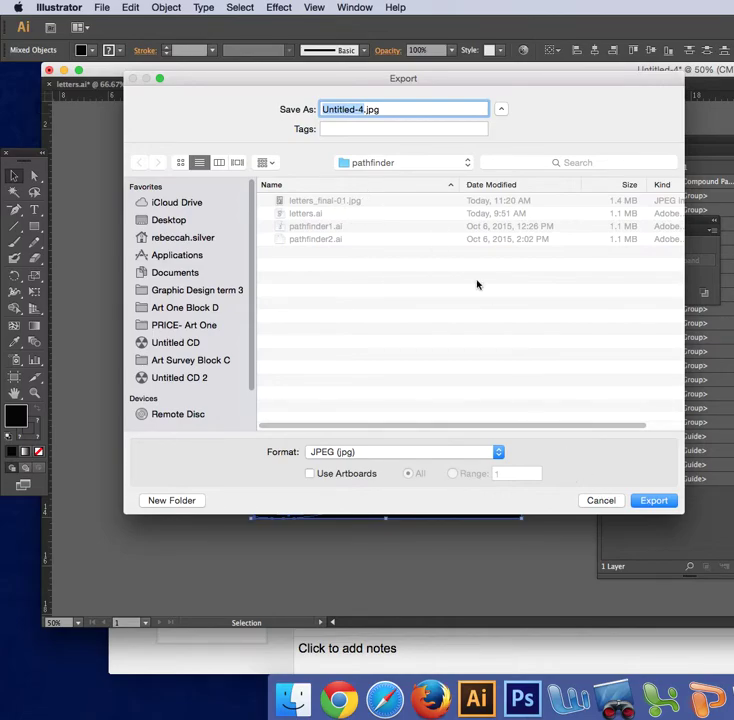
{"action": "left_click", "coordinate": [652, 500]}
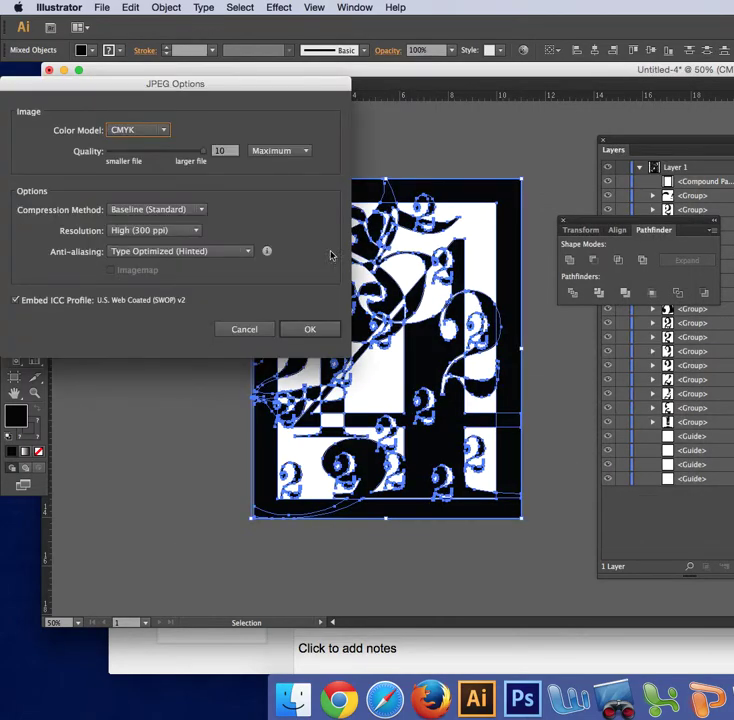
{"action": "left_click", "coordinate": [162, 131]}
{"action": "left_click", "coordinate": [148, 143]}
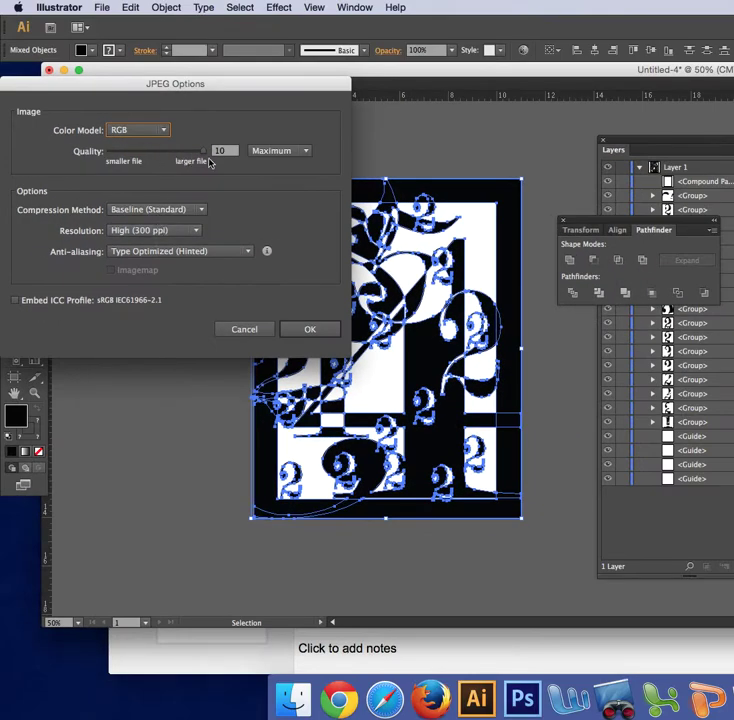
{"action": "left_click", "coordinate": [307, 329]}
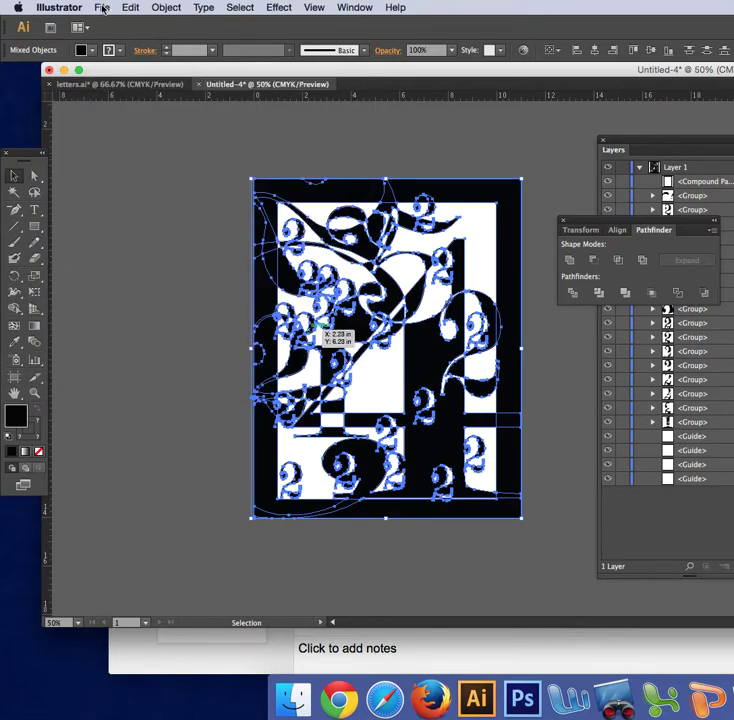
Step: Open letters_final-01.jpg as a new document
{"action": "left_click", "coordinate": [103, 8]}
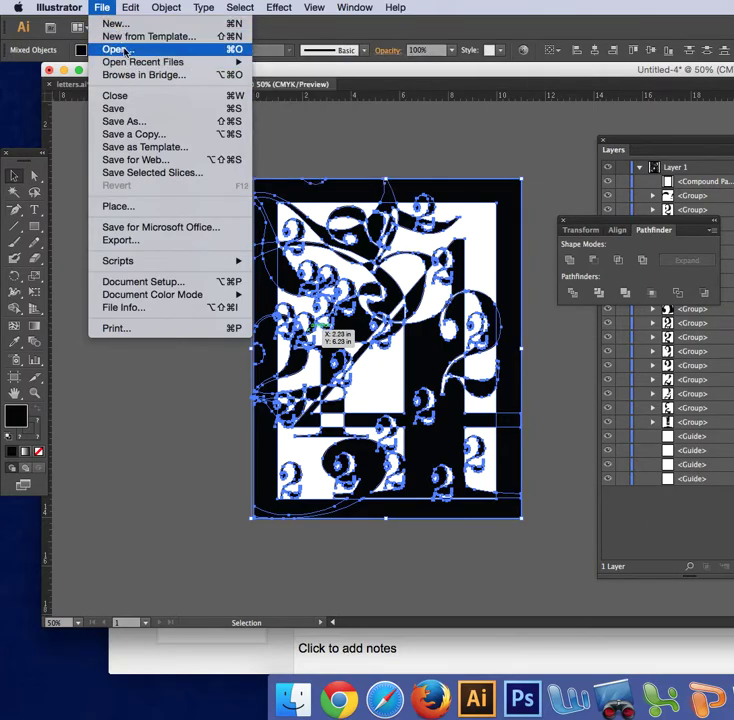
{"action": "left_click", "coordinate": [116, 49]}
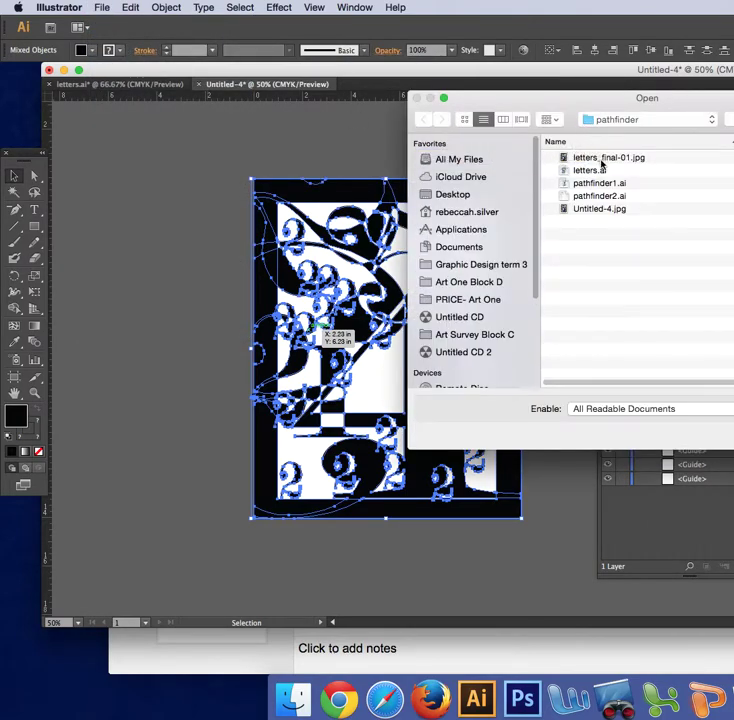
{"action": "left_click", "coordinate": [603, 164]}
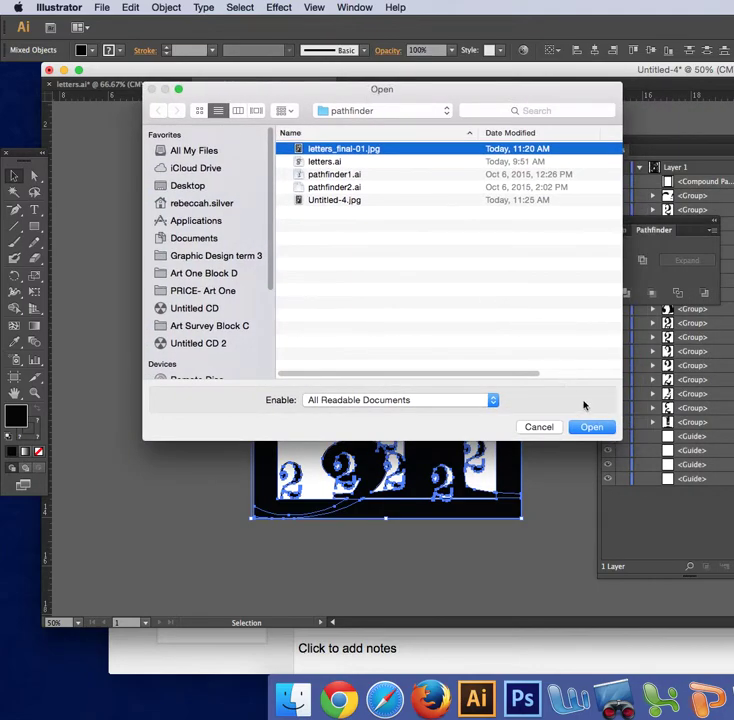
{"action": "left_click", "coordinate": [592, 428]}
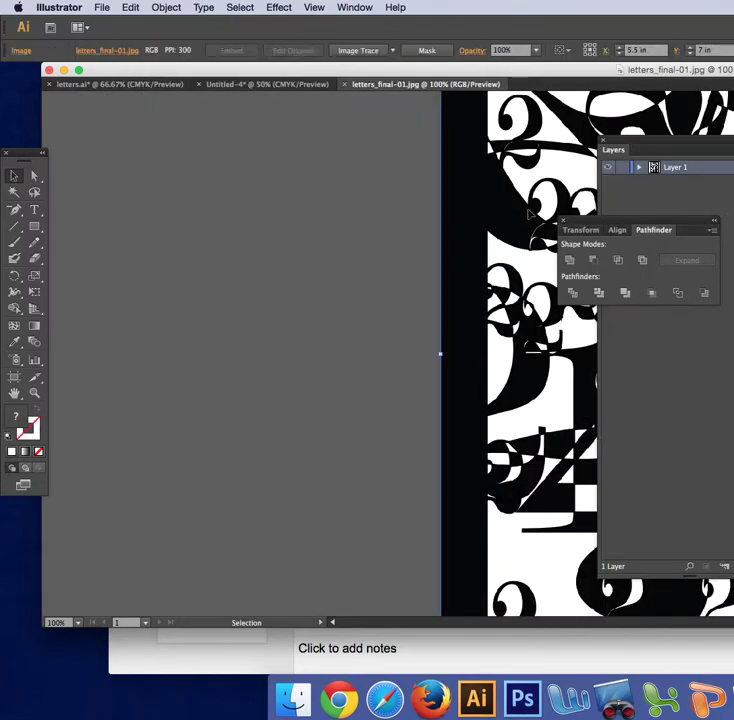
Step: Select the image, zoom in to inspect its edges, then zoom out to 66.67%
{"action": "key", "text": "super+minus"}
{"action": "key", "text": "super+minus"}
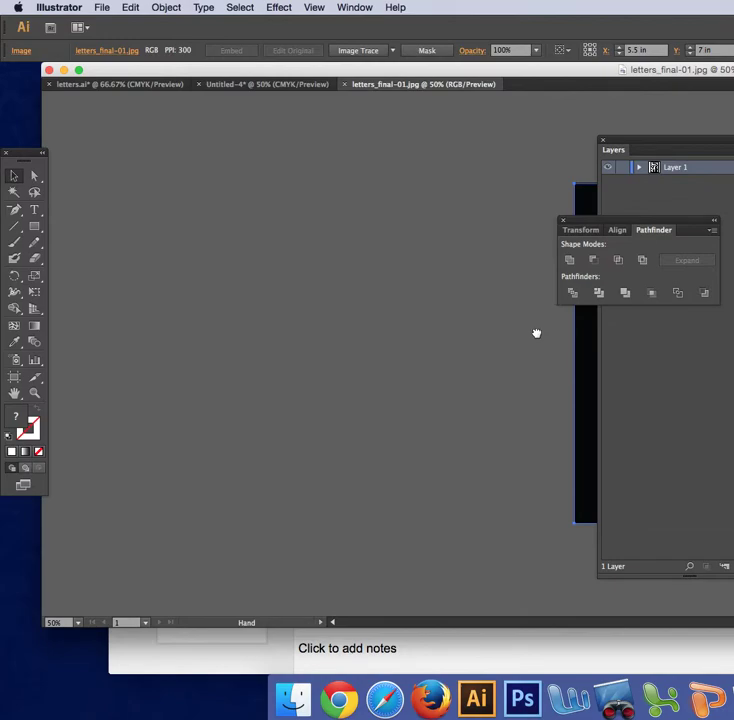
{"action": "left_click_drag", "start_coordinate": [536, 333], "coordinate": [140, 307]}
{"action": "left_click", "coordinate": [282, 300]}
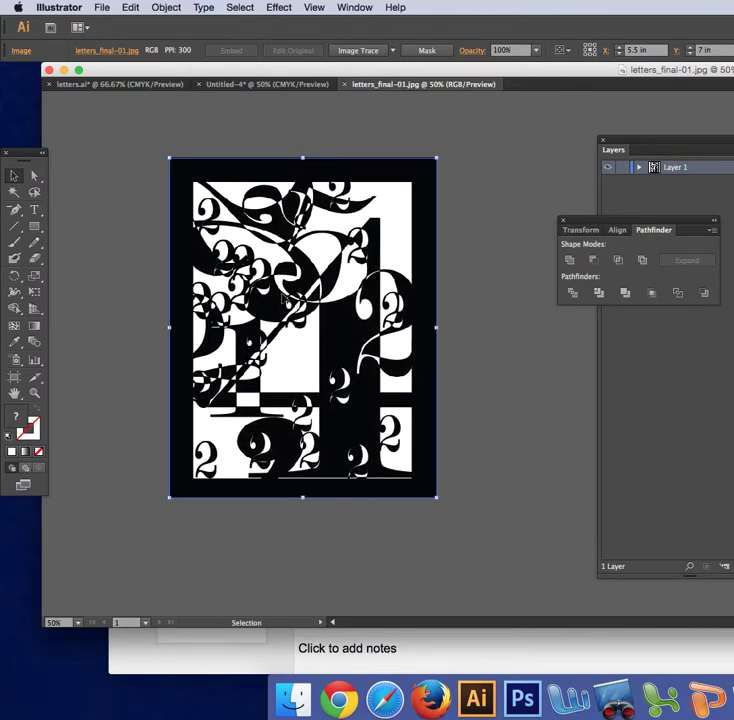
{"action": "key", "text": "super+plus"}
{"action": "key", "text": "super+plus"}
{"action": "key", "text": "super+plus"}
{"action": "scroll", "coordinate": [406, 221], "scroll_direction": "left", "scroll_amount": 10}
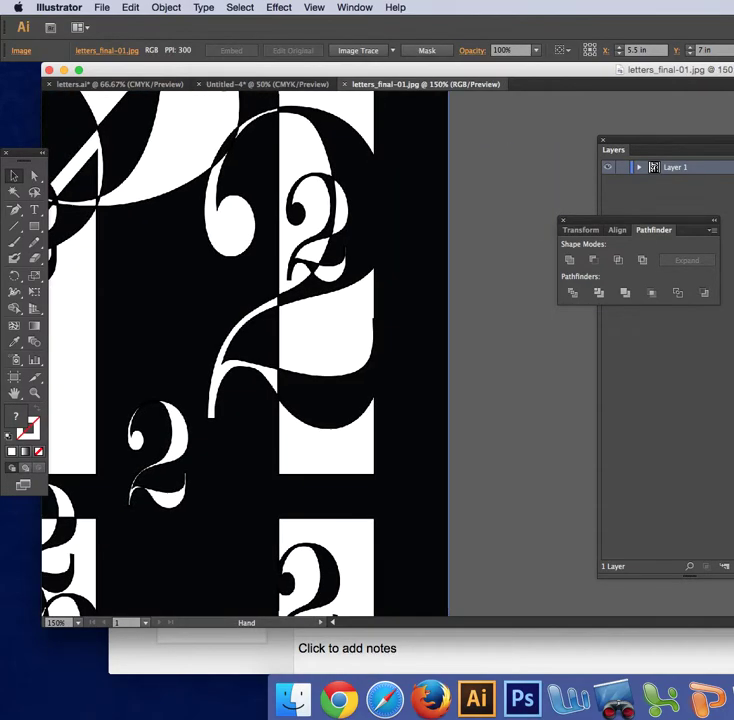
{"action": "key", "text": "super+plus"}
{"action": "key", "text": "super+plus"}
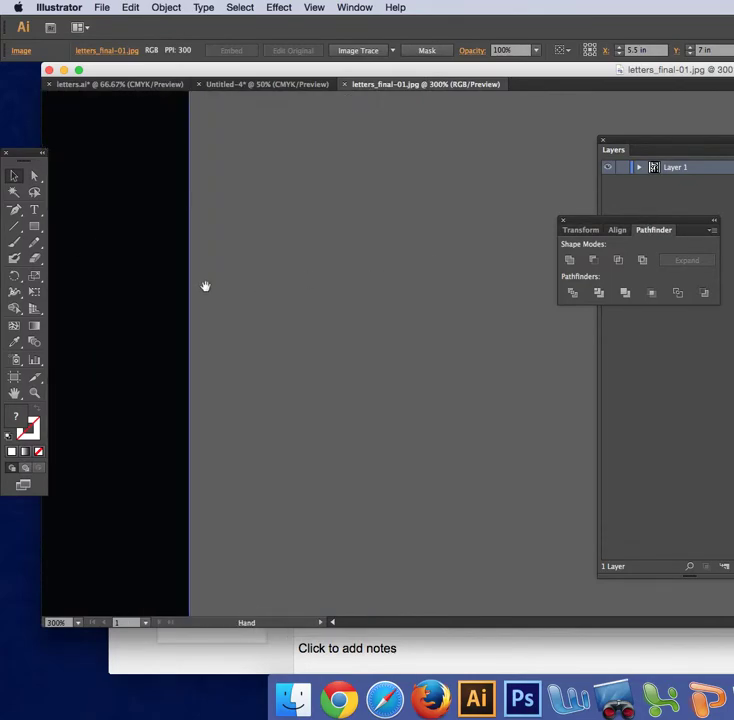
{"action": "scroll", "coordinate": [205, 287], "scroll_direction": "left", "scroll_amount": 10}
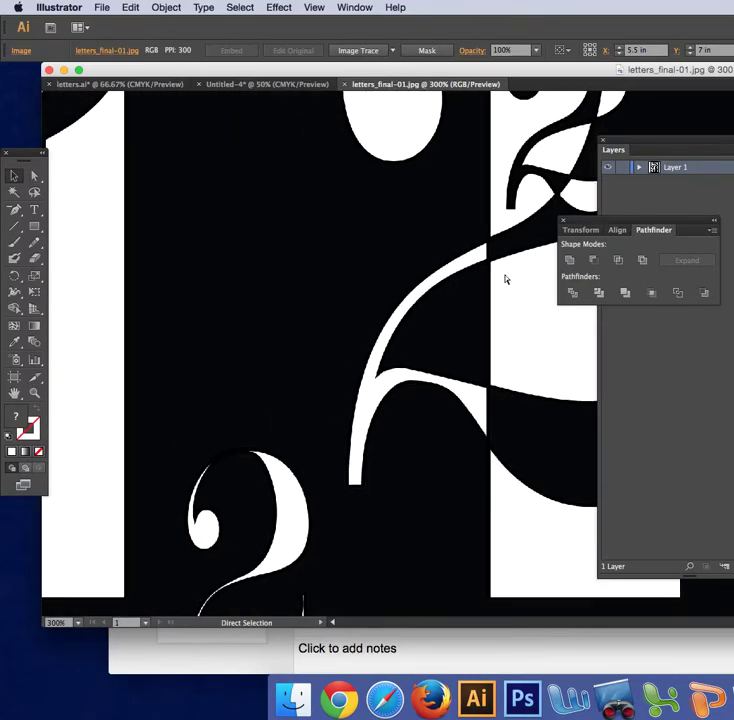
{"action": "key", "text": "super+plus"}
{"action": "key", "text": "super+plus"}
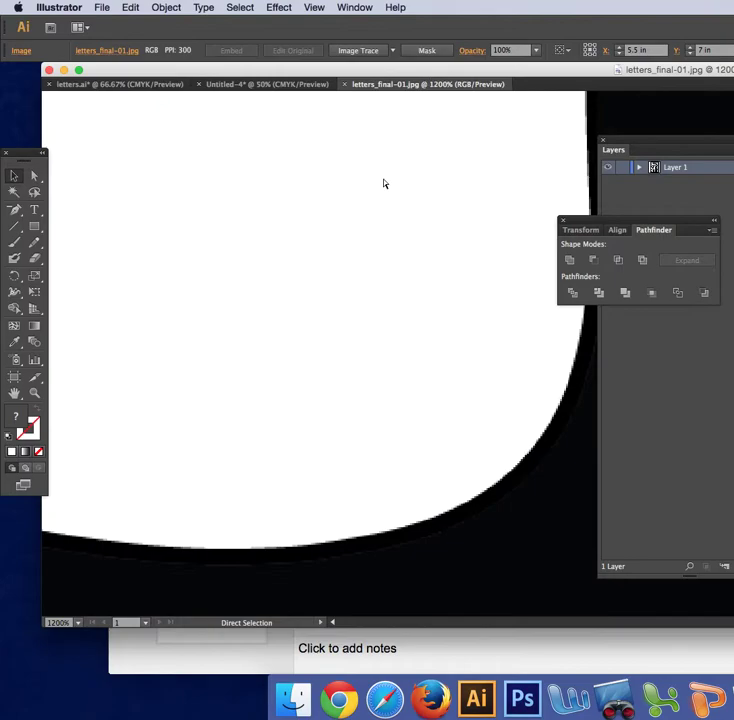
{"action": "key", "text": "super+minus"}
{"action": "key", "text": "super+minus"}
{"action": "key", "text": "super+minus"}
{"action": "key", "text": "super+minus"}
{"action": "key", "text": "super+minus"}
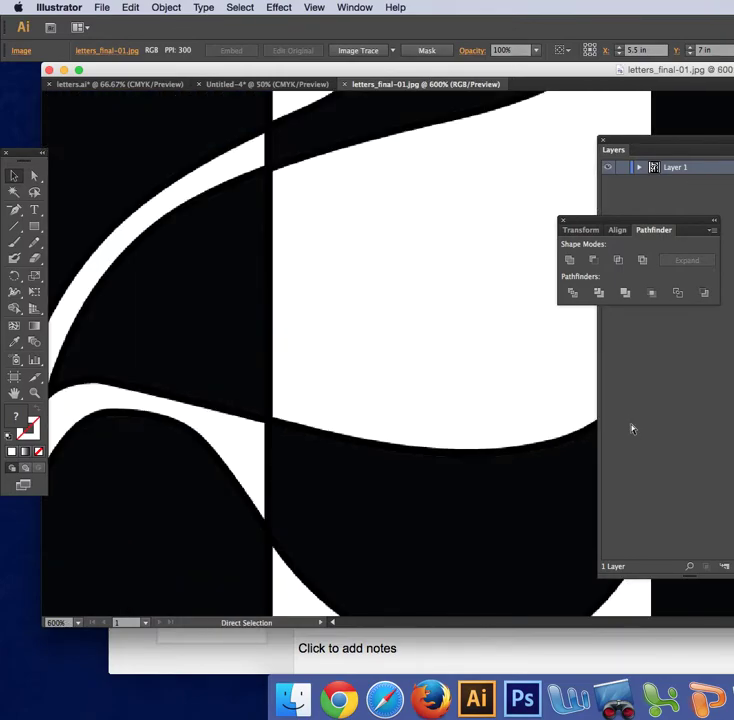
{"action": "key", "text": "super+minus"}
{"action": "key", "text": "super+minus"}
{"action": "key", "text": "super+minus"}
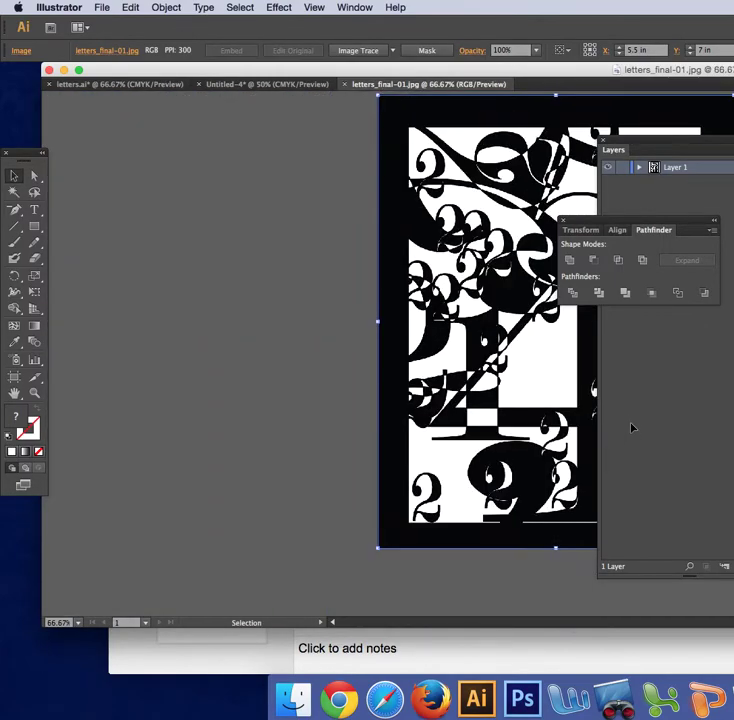
Step: Centre the collage, run a trial Image Trace, then undo the tracing
{"action": "left_click_drag", "start_coordinate": [276, 329], "coordinate": [30, 338]}
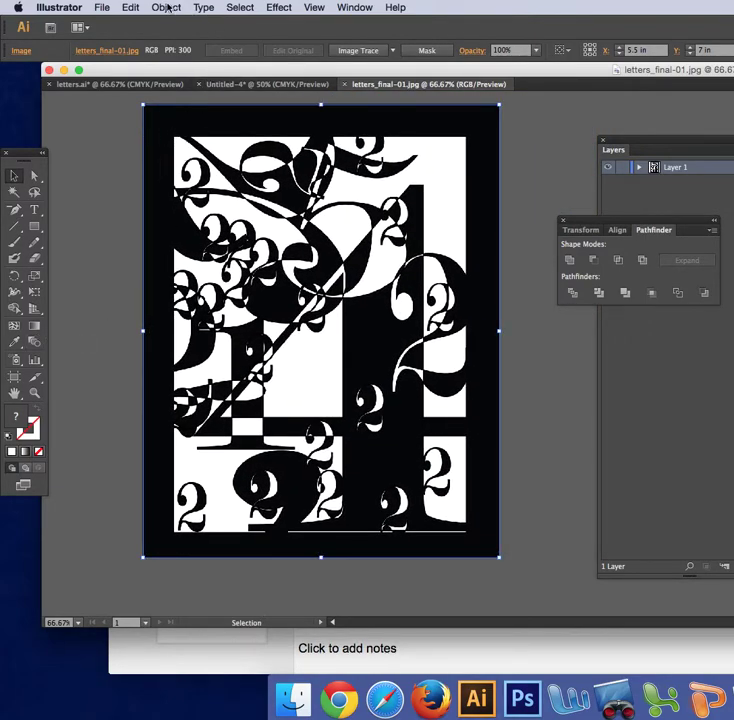
{"action": "left_click", "coordinate": [376, 52]}
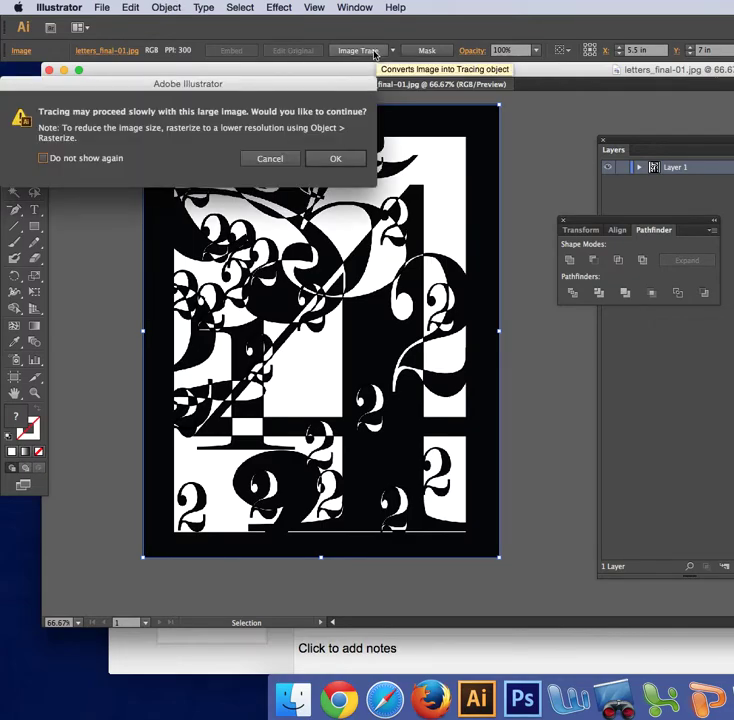
{"action": "left_click", "coordinate": [331, 158]}
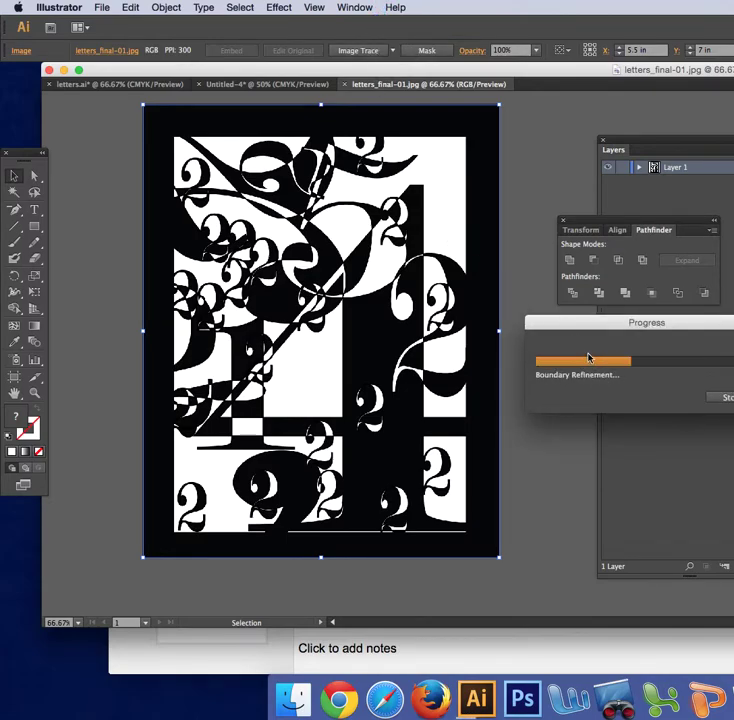
{"action": "left_click", "coordinate": [131, 7]}
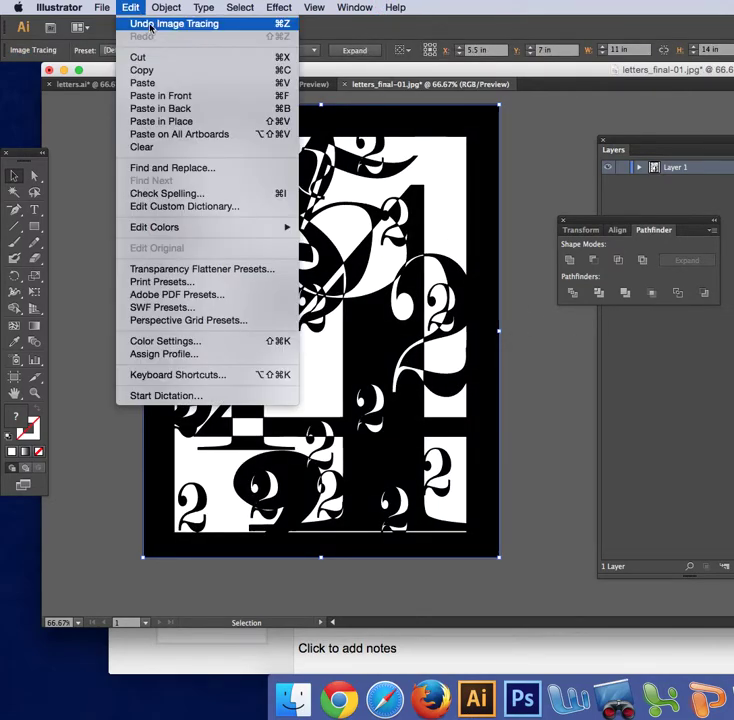
{"action": "left_click", "coordinate": [90, 23]}
Step: Open the Image Trace panel, enable Ignore White, and preview the black-and-white trace
{"action": "left_click", "coordinate": [354, 7]}
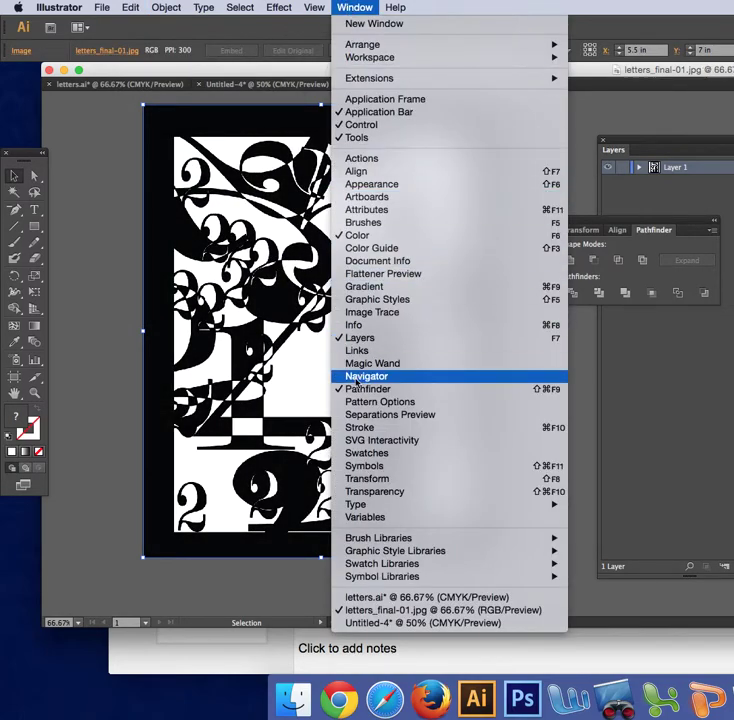
{"action": "left_click", "coordinate": [357, 313]}
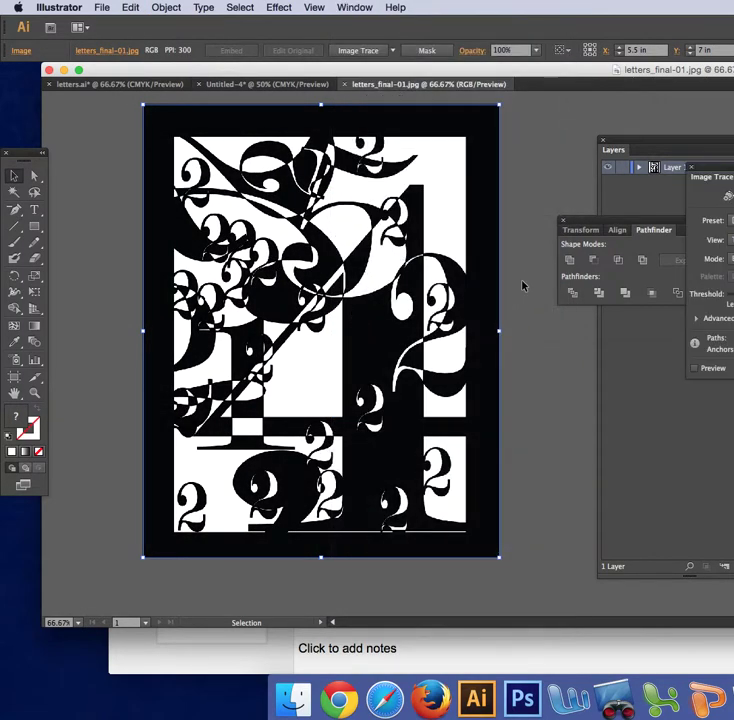
{"action": "left_click_drag", "start_coordinate": [720, 172], "coordinate": [498, 98]}
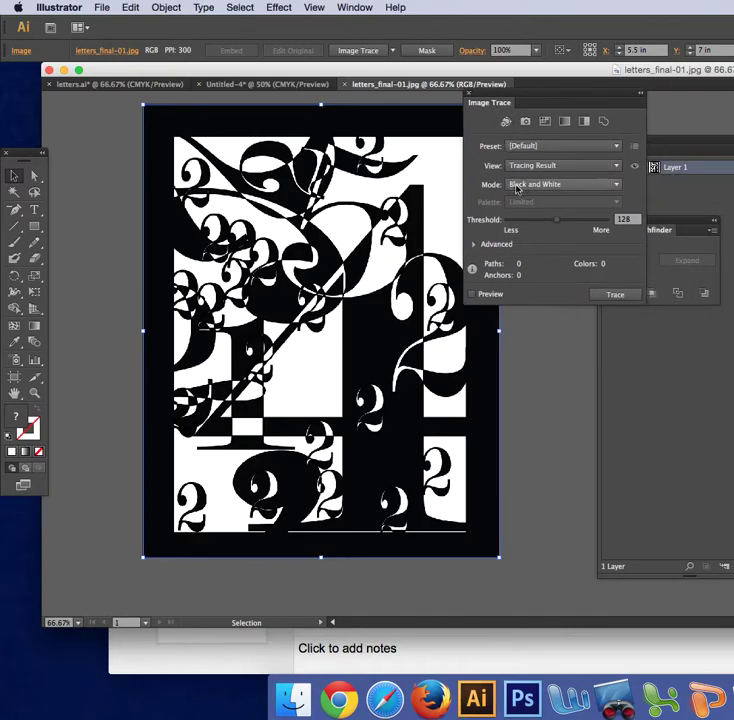
{"action": "left_click", "coordinate": [475, 244]}
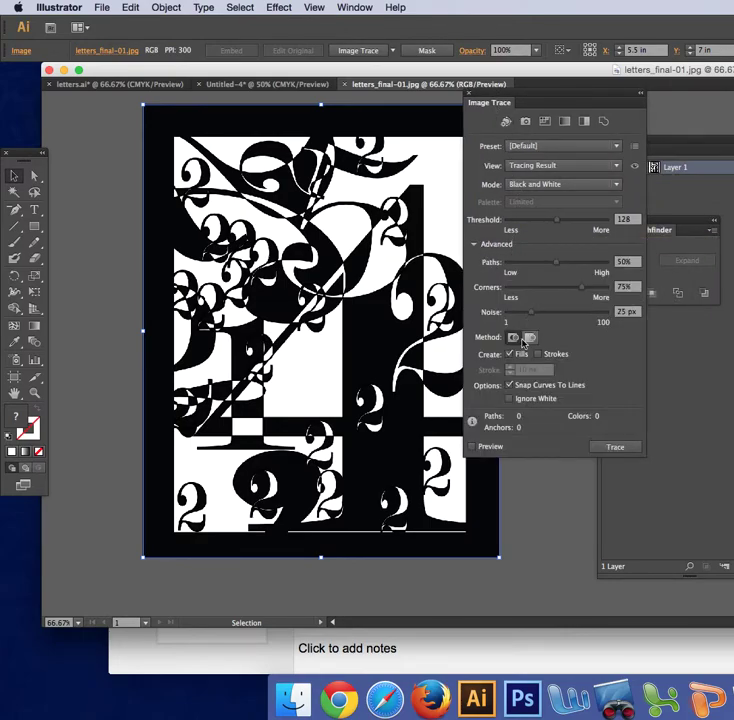
{"action": "left_click", "coordinate": [510, 399]}
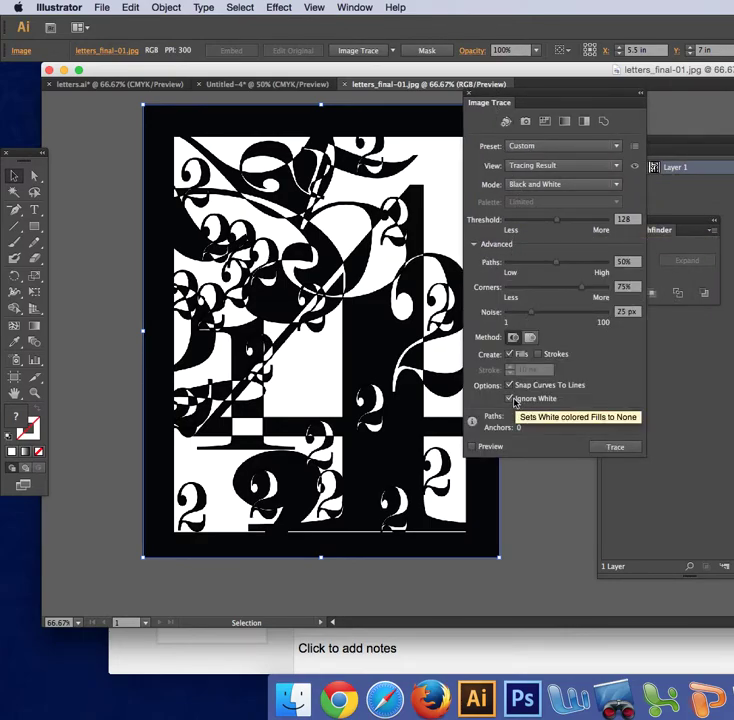
{"action": "left_click", "coordinate": [473, 446]}
{"action": "left_click", "coordinate": [360, 161]}
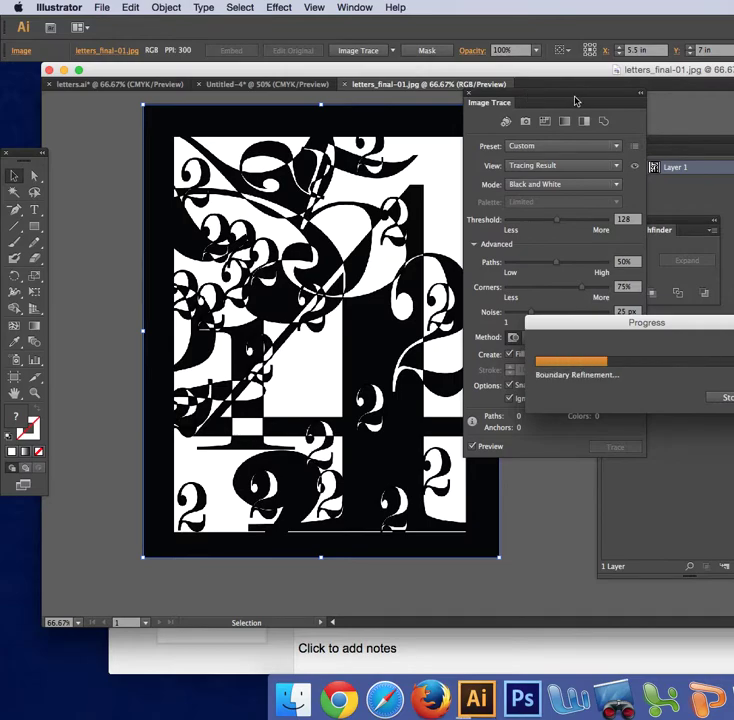
Step: Check the Untitled-4 document, then return to letters_final-01.jpg and inspect the fill colour
{"action": "left_click_drag", "start_coordinate": [575, 100], "coordinate": [670, 92]}
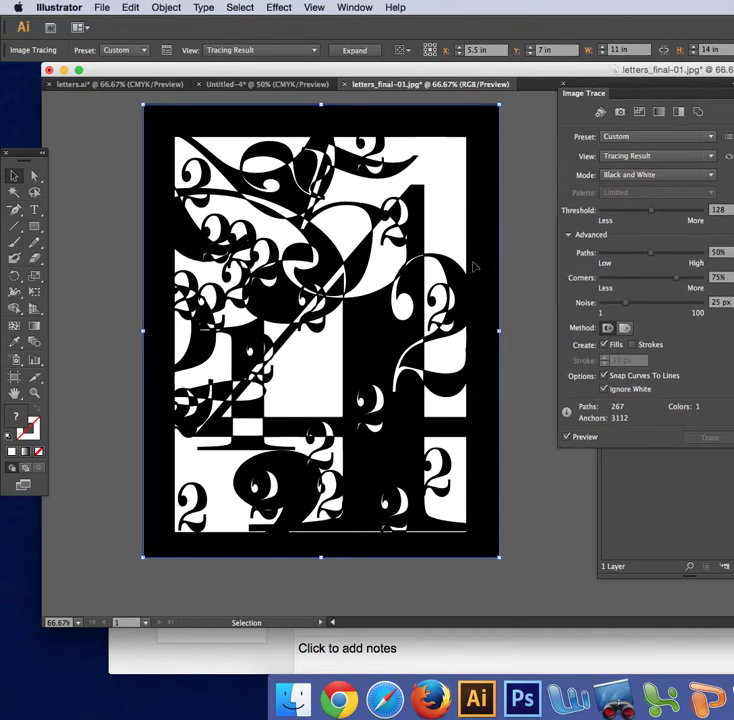
{"action": "left_click", "coordinate": [241, 85]}
{"action": "left_click", "coordinate": [194, 176]}
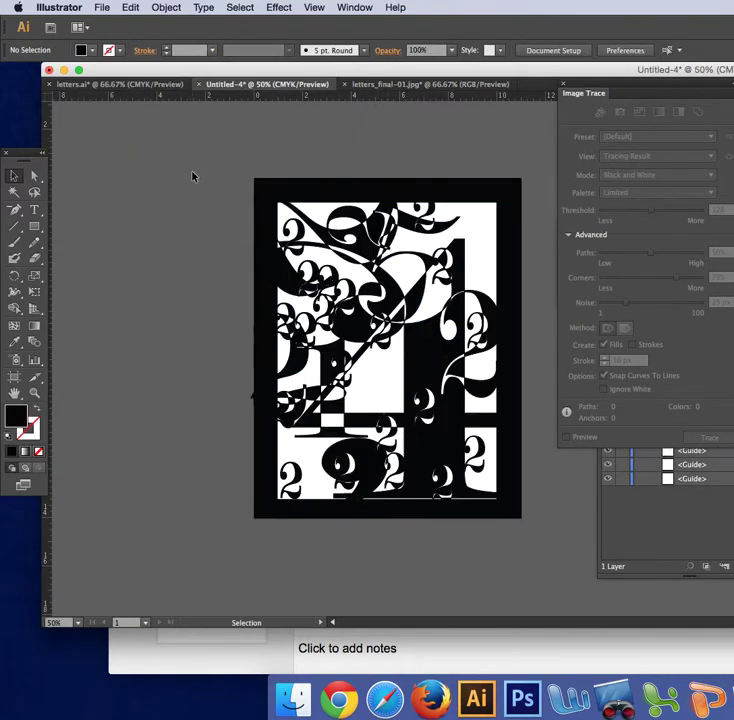
{"action": "left_click", "coordinate": [380, 85]}
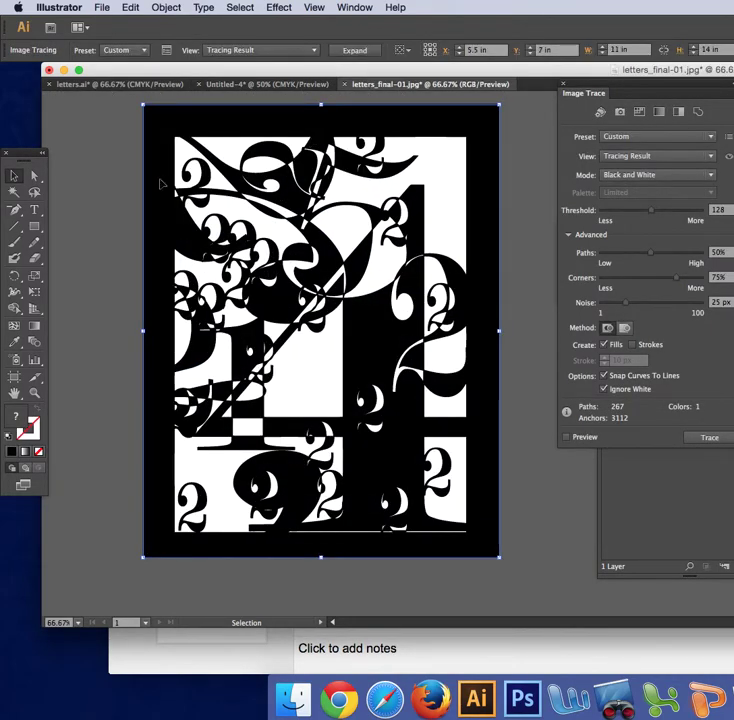
{"action": "double_click", "coordinate": [21, 422]}
{"action": "left_click", "coordinate": [332, 143]}
{"action": "left_click", "coordinate": [175, 7]}
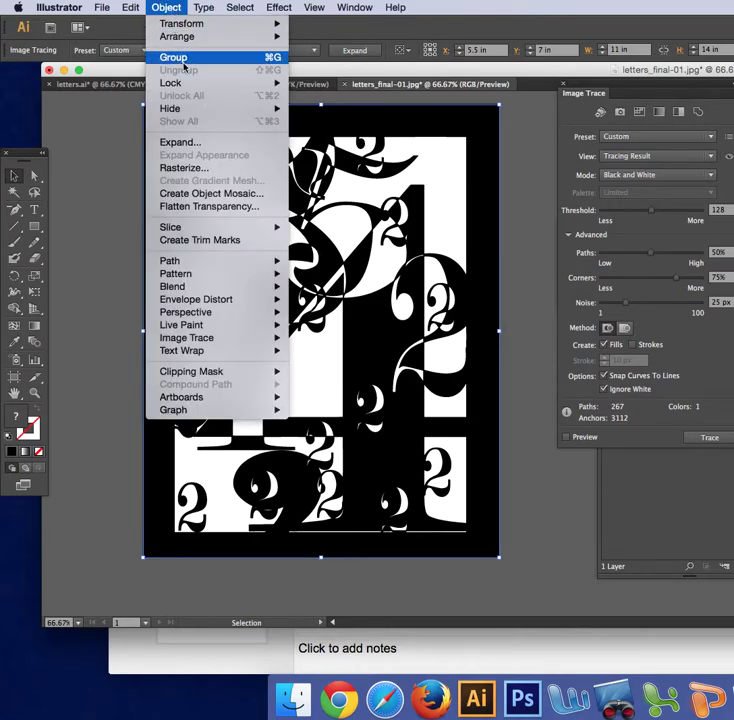
Step: Expand the trace into editable paths, set the fill to None, and reselect the group
{"action": "left_click", "coordinate": [182, 143]}
{"action": "left_click", "coordinate": [700, 345]}
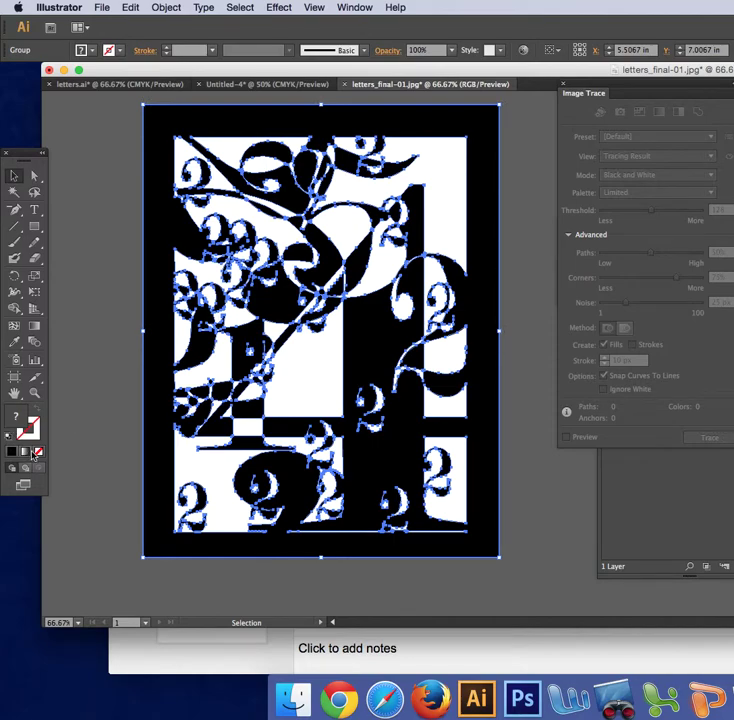
{"action": "left_click", "coordinate": [38, 451]}
{"action": "left_click", "coordinate": [88, 420]}
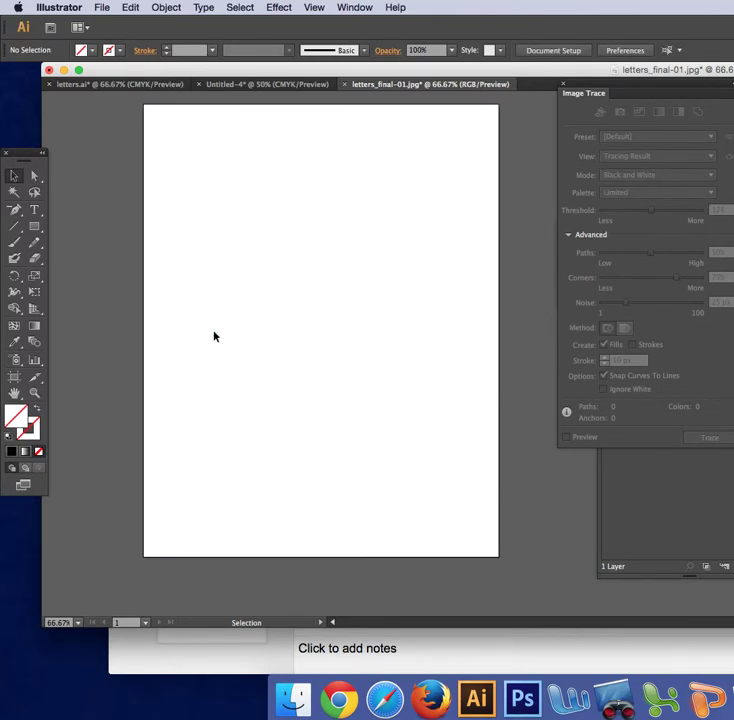
{"action": "left_click", "coordinate": [238, 295]}
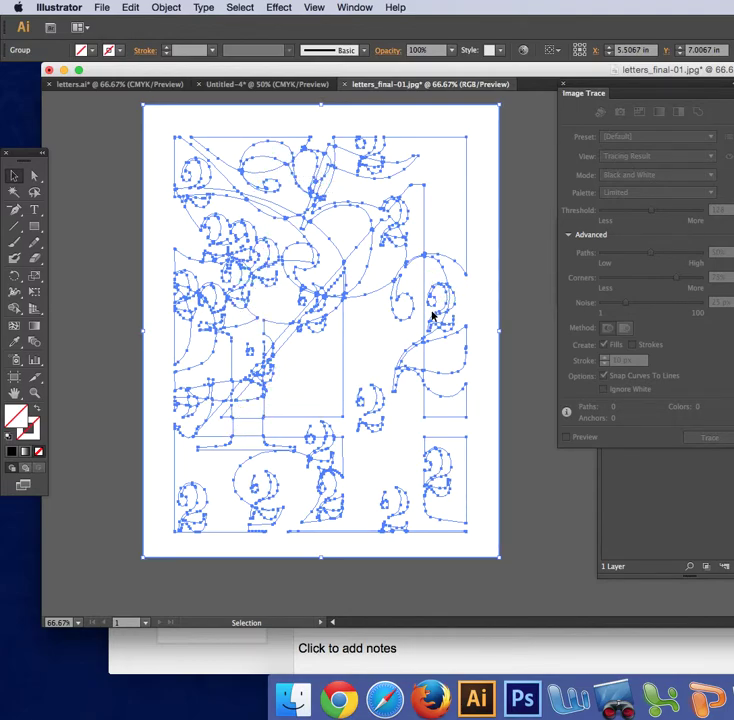
Step: Zoom and pan to inspect the expanded outlines, then centre the whole page
{"action": "key", "text": "super+equal"}
{"action": "key", "text": "super+equal"}
{"action": "key", "text": "super+equal"}
{"action": "mouse_move", "coordinate": [139, 328]}
{"action": "left_mouse_down"}
{"action": "mouse_move", "coordinate": [278, 396]}
{"action": "mouse_move", "coordinate": [503, 527]}
{"action": "left_mouse_up"}
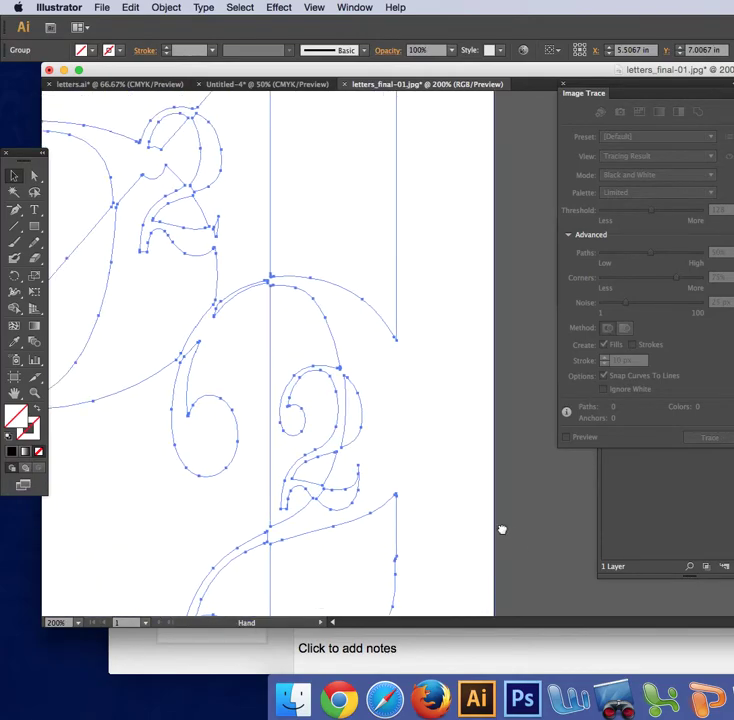
{"action": "left_click_drag", "start_coordinate": [373, 331], "coordinate": [393, 311]}
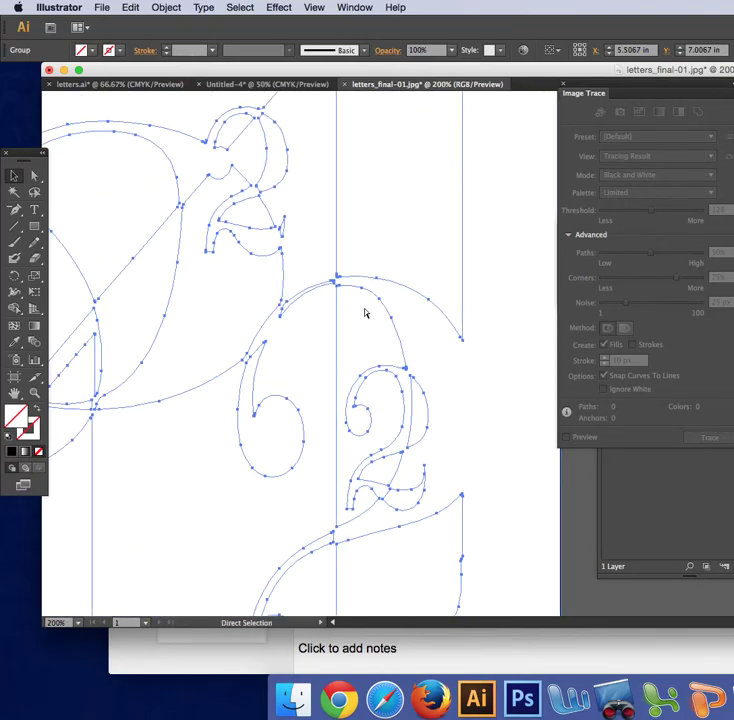
{"action": "key", "text": "super+equal"}
{"action": "left_click_drag", "start_coordinate": [257, 308], "coordinate": [434, 370]}
{"action": "left_click_drag", "start_coordinate": [170, 259], "coordinate": [338, 325]}
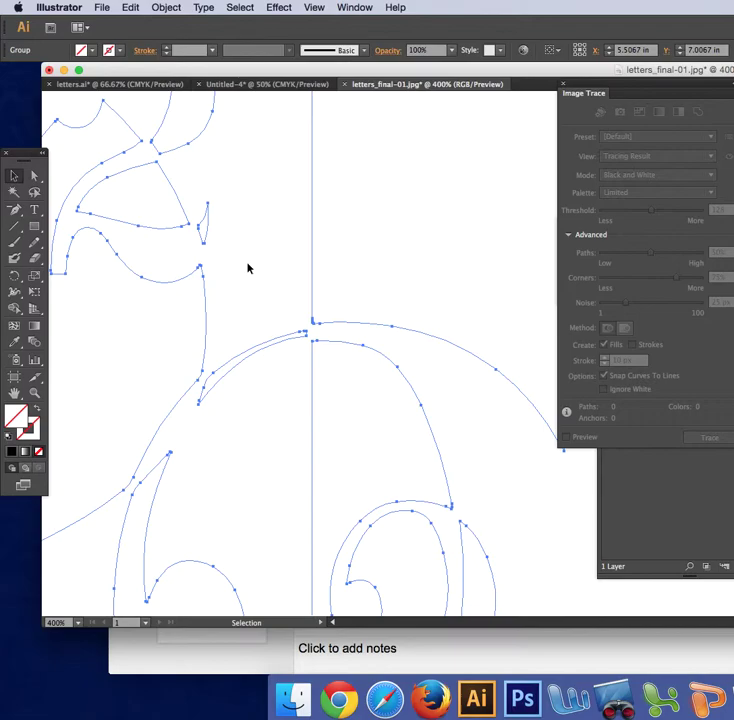
{"action": "key", "text": "super+minus"}
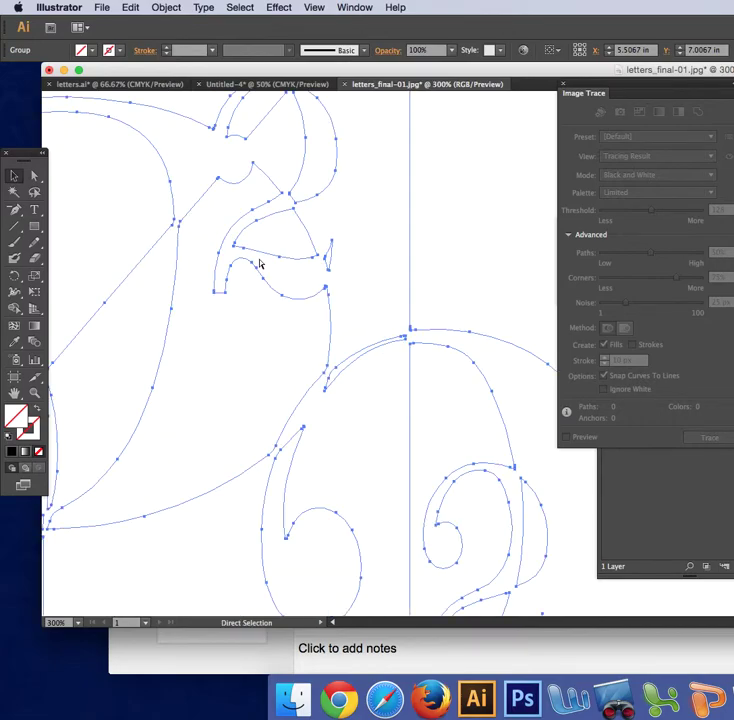
{"action": "key", "text": "super+minus"}
{"action": "key", "text": "super+minus"}
{"action": "key", "text": "super+minus"}
{"action": "key", "text": "super+minus"}
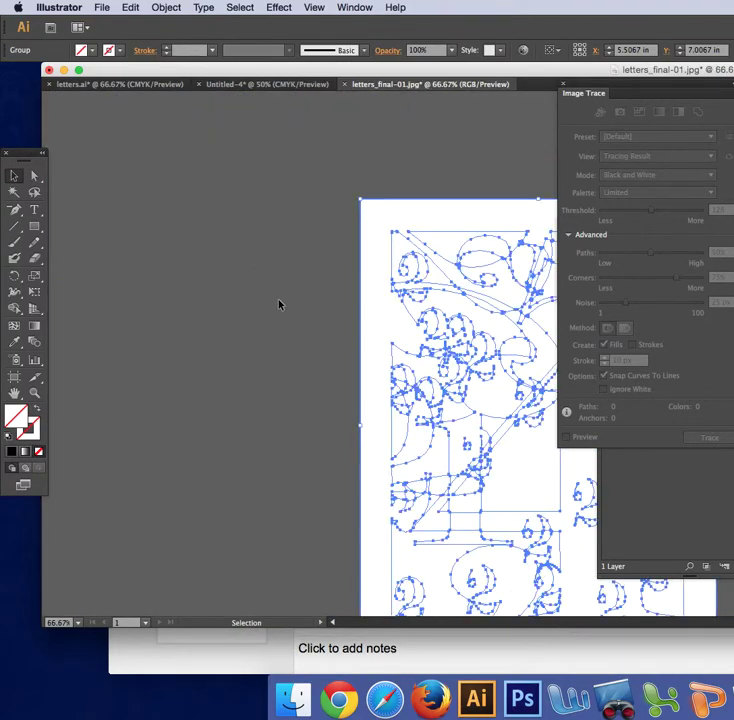
{"action": "left_click_drag", "start_coordinate": [279, 304], "coordinate": [50, 265]}
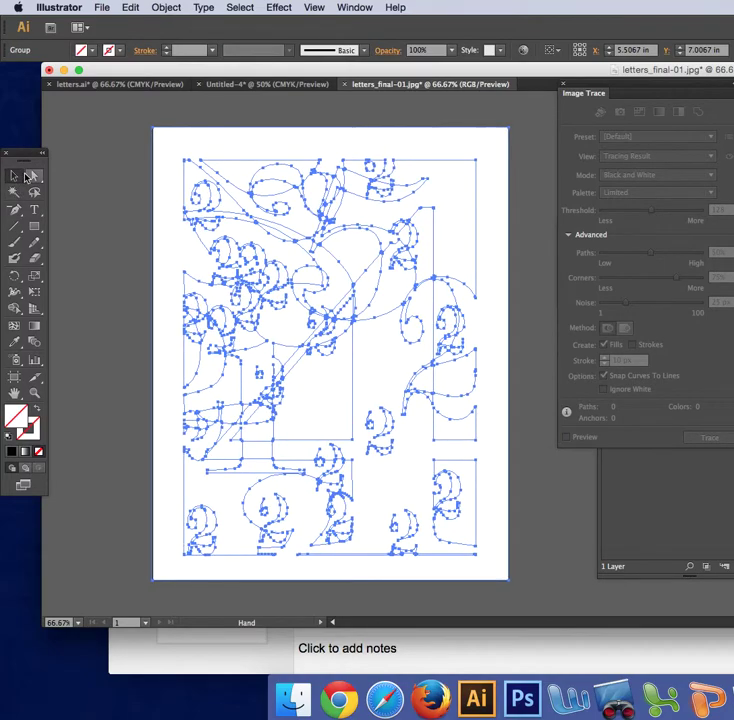
Step: Use the Direct Selection tool to pick out the outer frame path at the artboard corner
{"action": "left_click", "coordinate": [30, 176]}
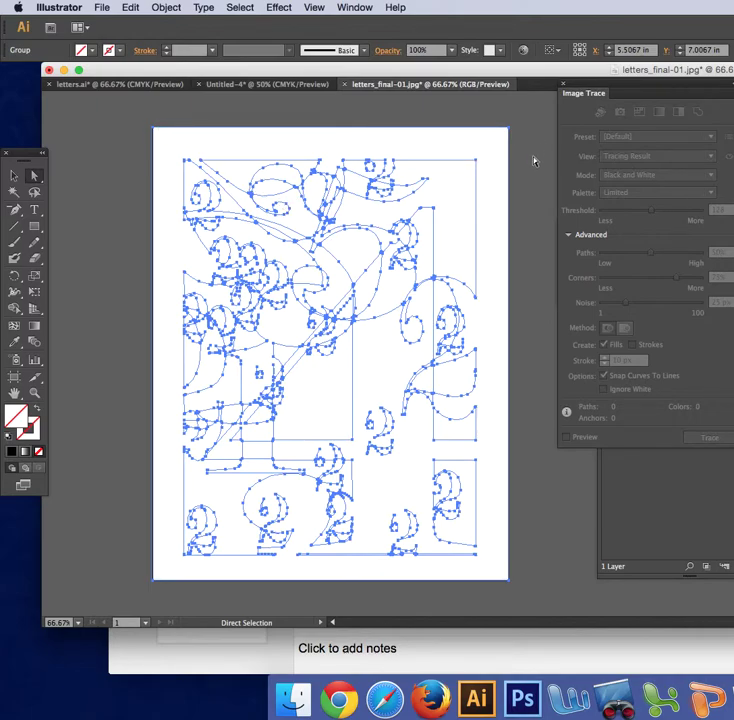
{"action": "left_click", "coordinate": [96, 183]}
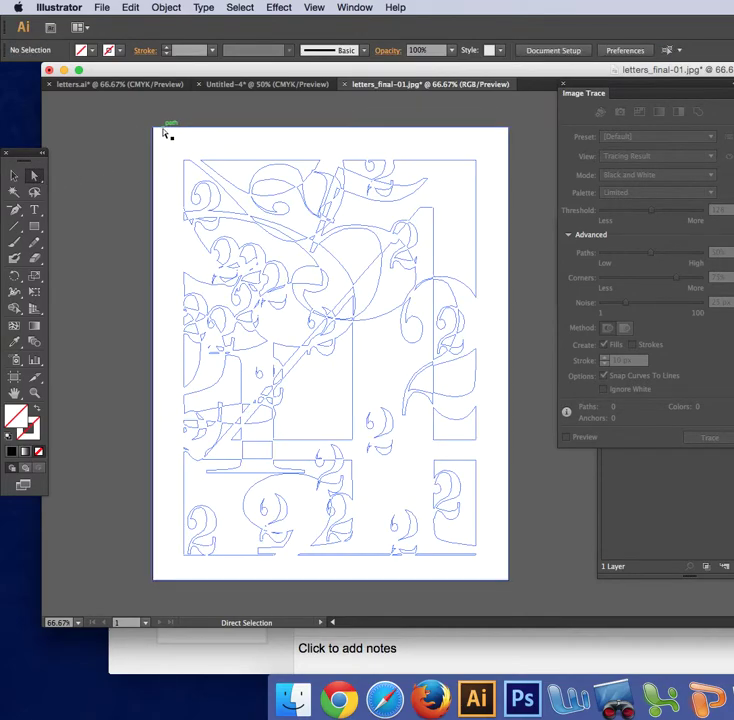
{"action": "left_click", "coordinate": [164, 132]}
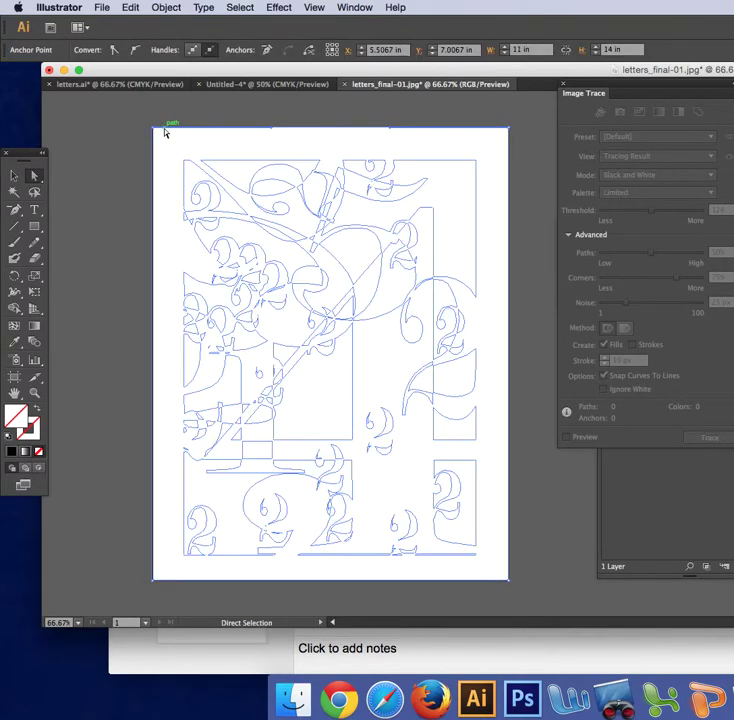
{"action": "left_click", "coordinate": [186, 134]}
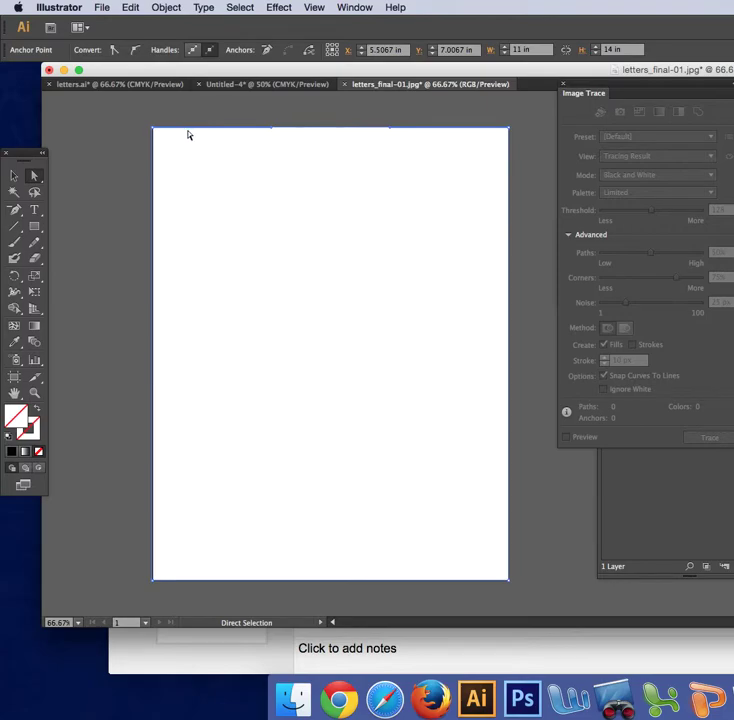
{"action": "left_click_drag", "start_coordinate": [103, 125], "coordinate": [552, 570]}
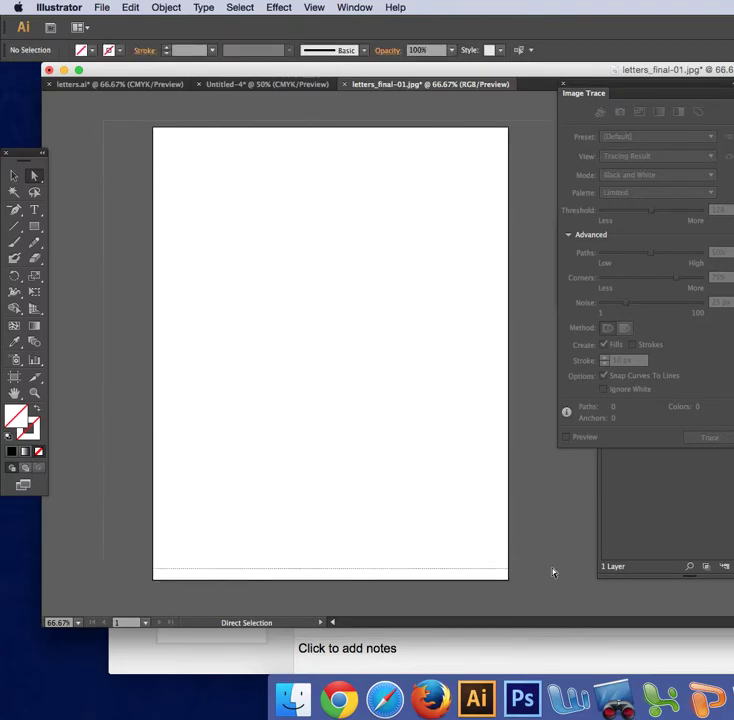
Step: Give the selected numeral paths a black stroke with 0.25 pt weight
{"action": "scroll", "coordinate": [334, 500], "scroll_direction": "down", "scroll_amount": 2}
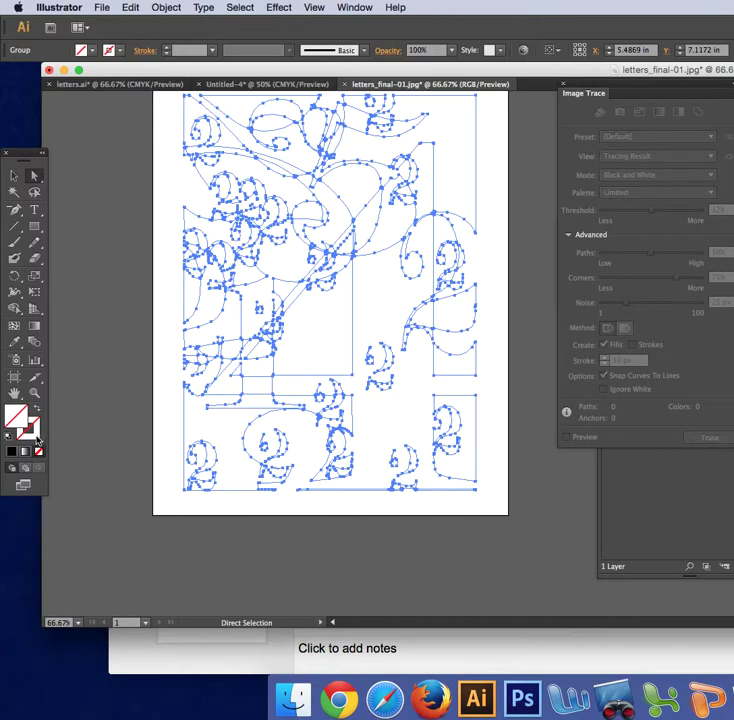
{"action": "double_click", "coordinate": [32, 432]}
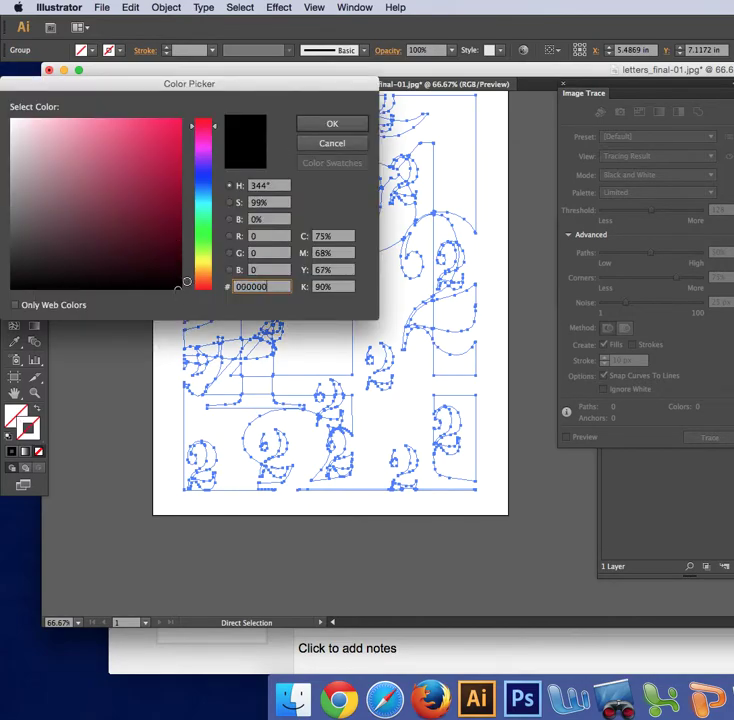
{"action": "left_click", "coordinate": [350, 128]}
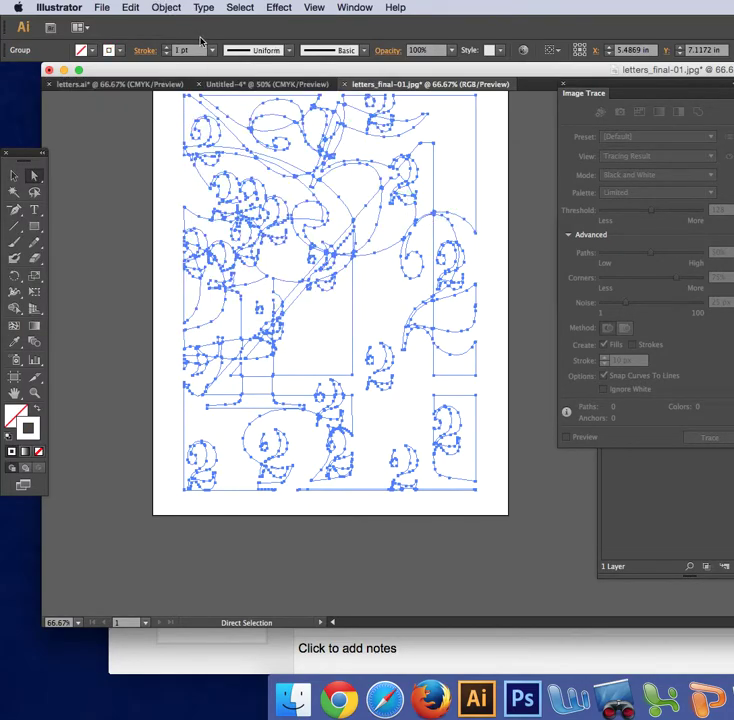
{"action": "left_click", "coordinate": [211, 50]}
{"action": "left_click", "coordinate": [233, 67]}
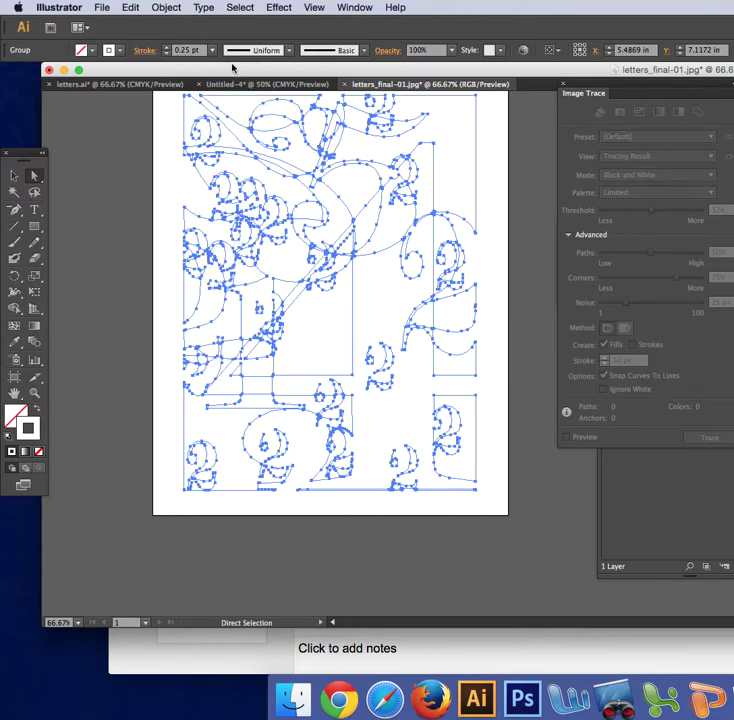
{"action": "left_click", "coordinate": [118, 164]}
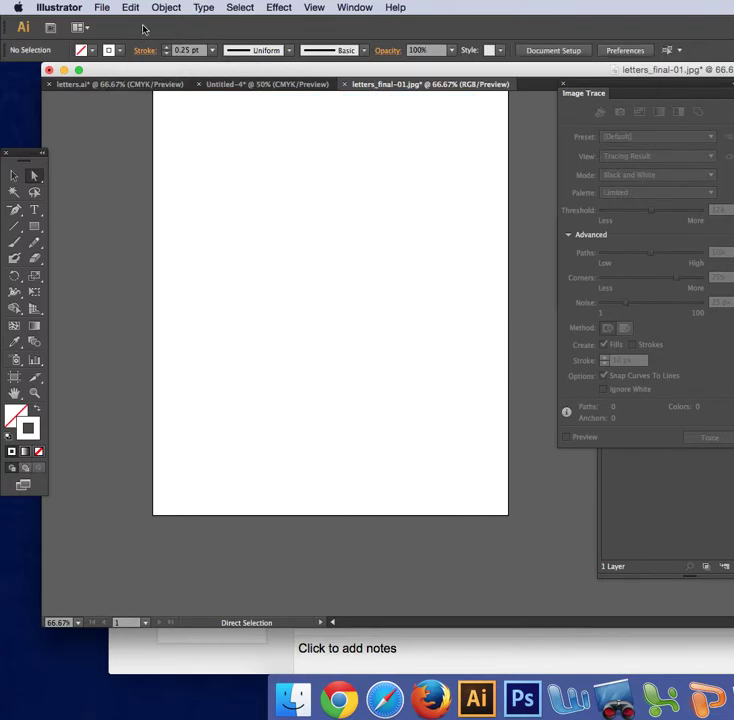
{"action": "key", "text": "super+minus"}
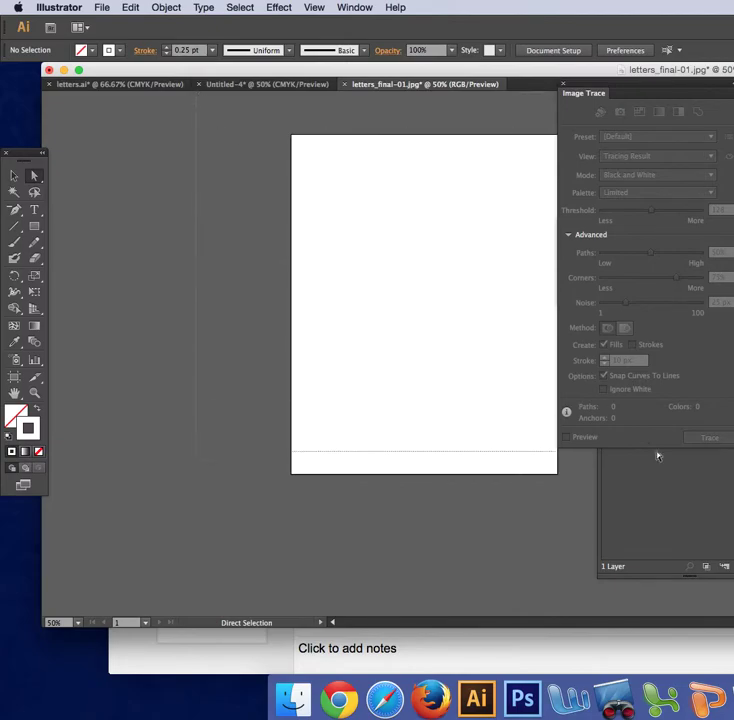
Step: Select all artwork, set the stroke colour to pure black 000000, and deselect
{"action": "key", "text": "super+a"}
{"action": "double_click", "coordinate": [37, 430]}
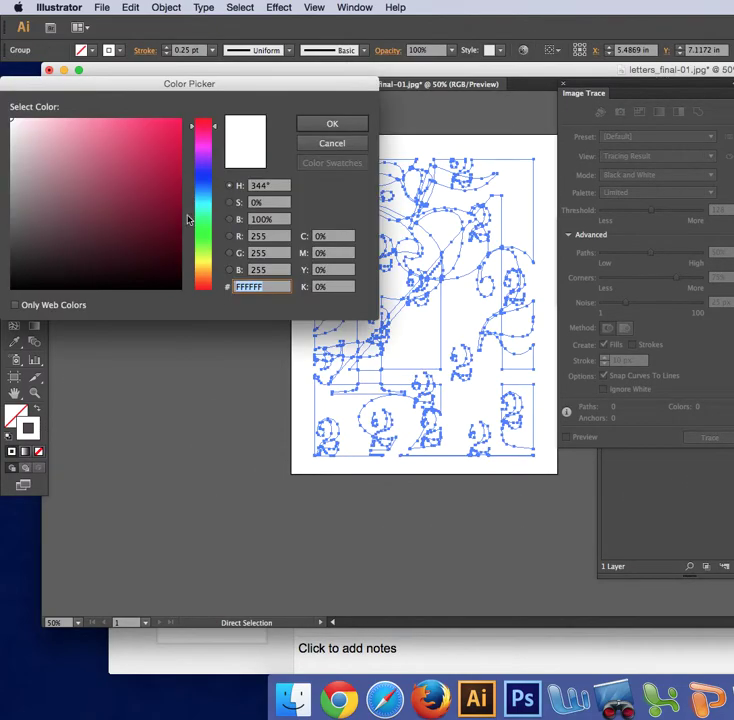
{"action": "left_click", "coordinate": [177, 288]}
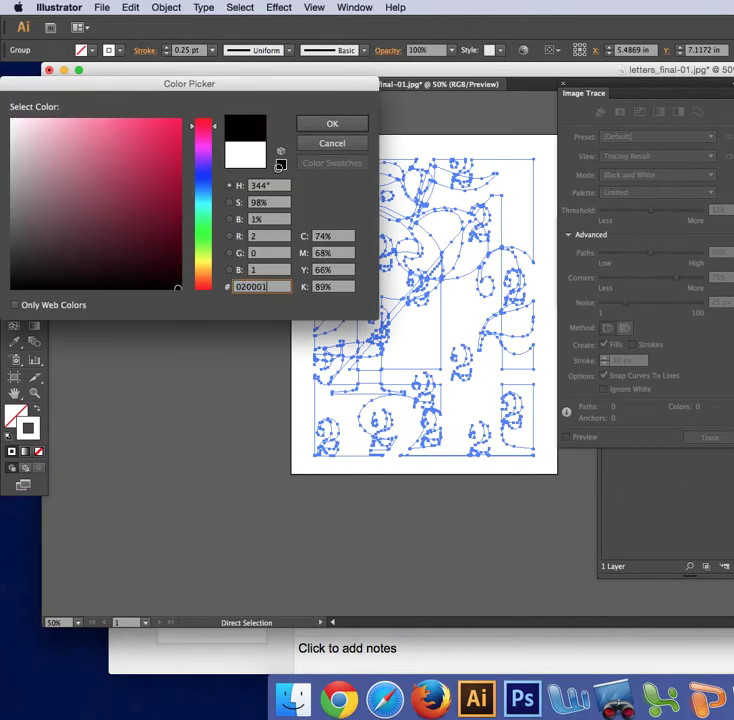
{"action": "left_click", "coordinate": [180, 290]}
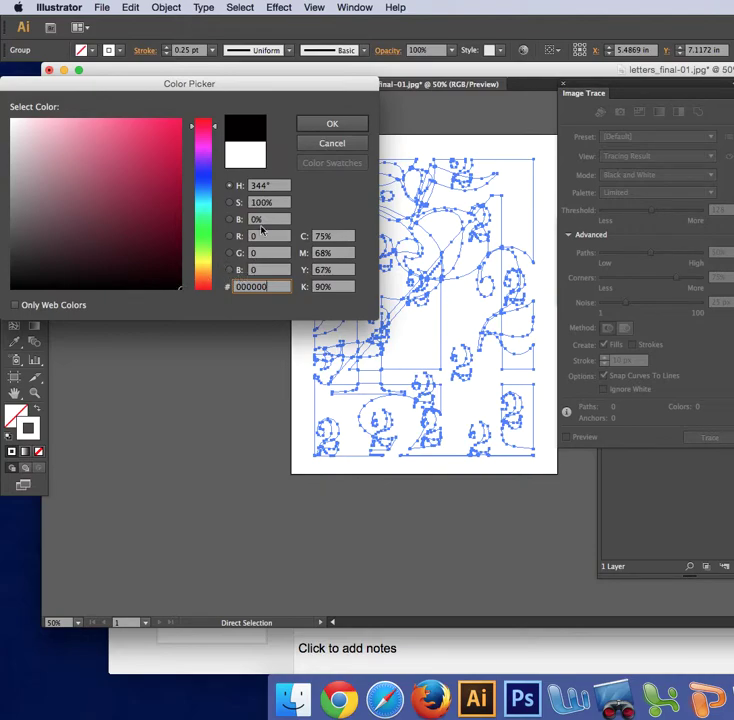
{"action": "left_click", "coordinate": [347, 125]}
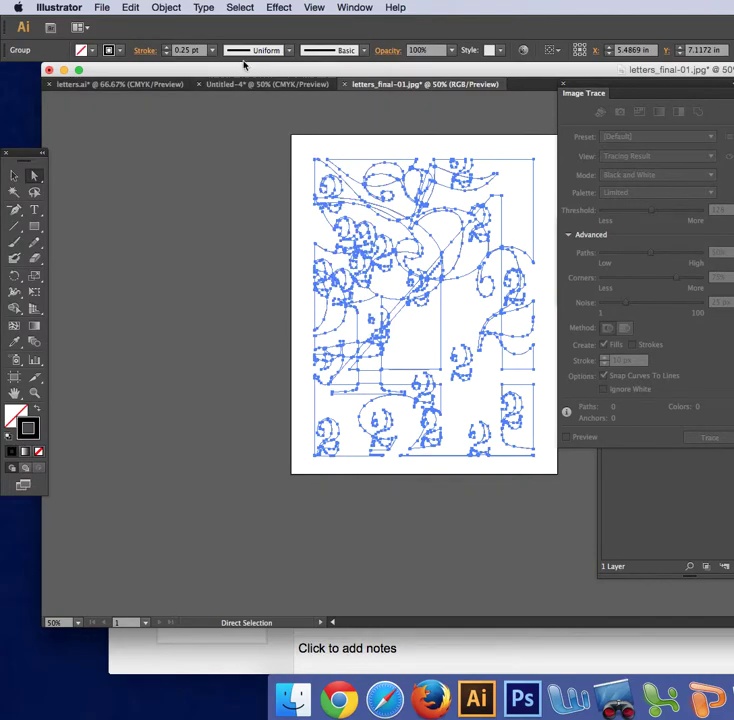
{"action": "left_click", "coordinate": [14, 175]}
{"action": "left_click", "coordinate": [108, 223]}
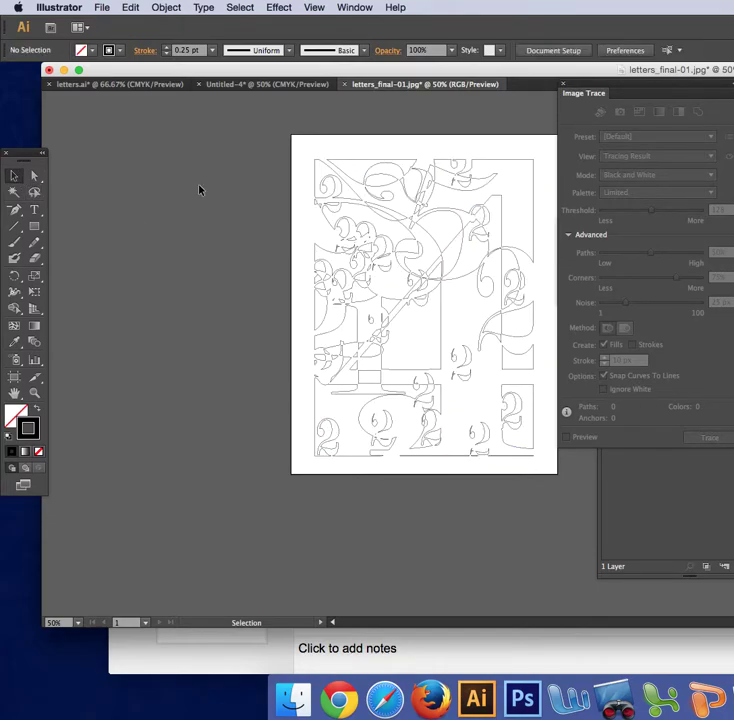
Step: Save the document as silver_laser.ai in Adobe Illustrator (ai) format in the pathfinder folder
{"action": "left_click", "coordinate": [102, 7]}
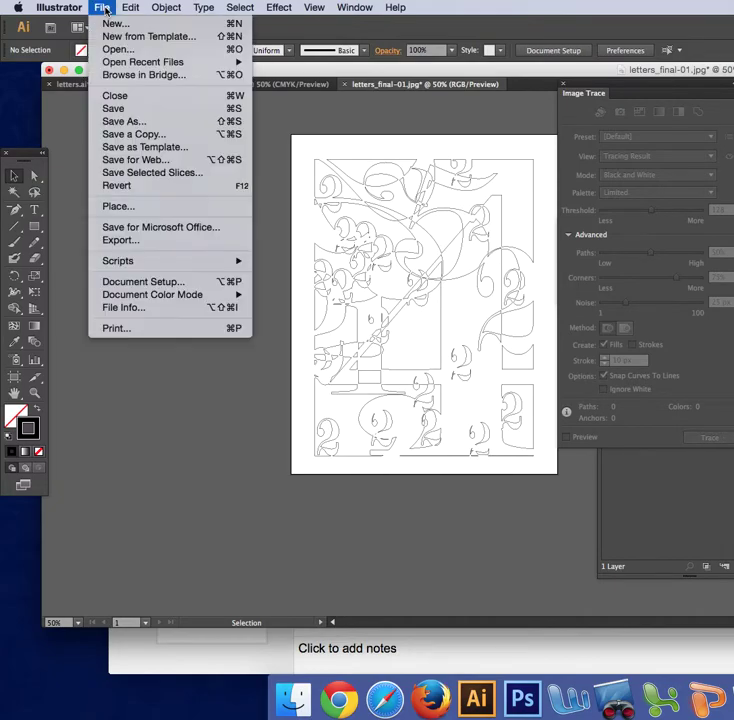
{"action": "left_click", "coordinate": [121, 122]}
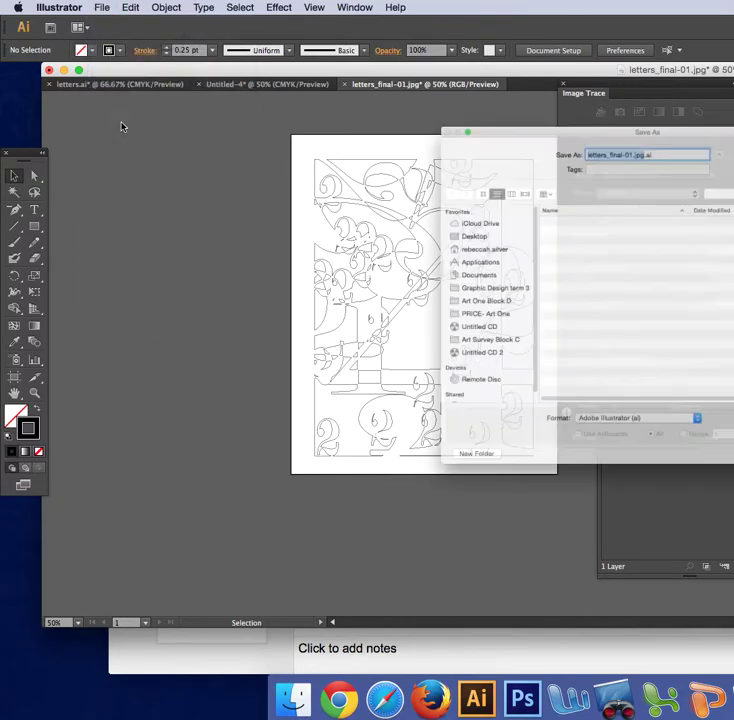
{"action": "type", "text": "solve"}
{"action": "key", "text": "BackSpace"}
{"action": "key", "text": "BackSpace"}
{"action": "key", "text": "BackSpace"}
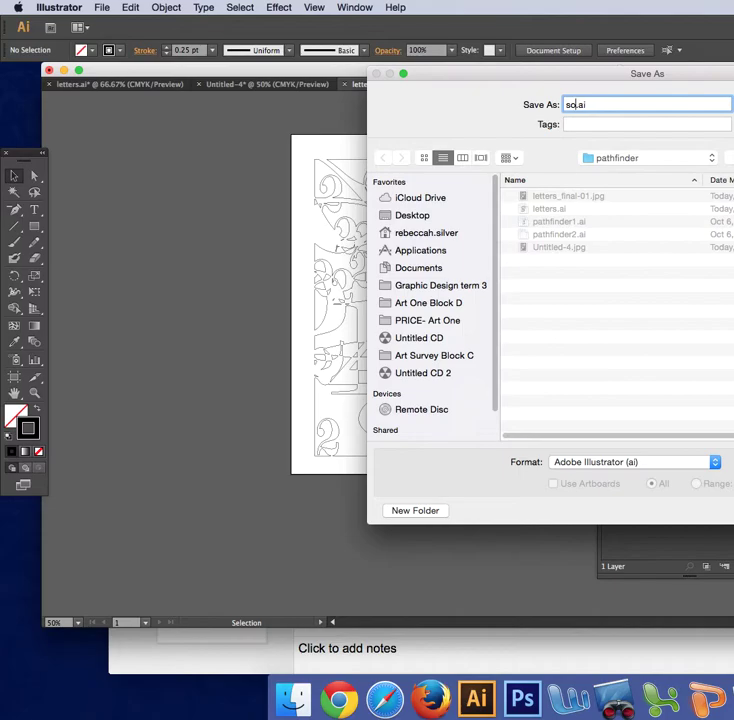
{"action": "type", "text": "lver_laser"}
{"action": "left_click_drag", "start_coordinate": [474, 80], "coordinate": [161, 97]}
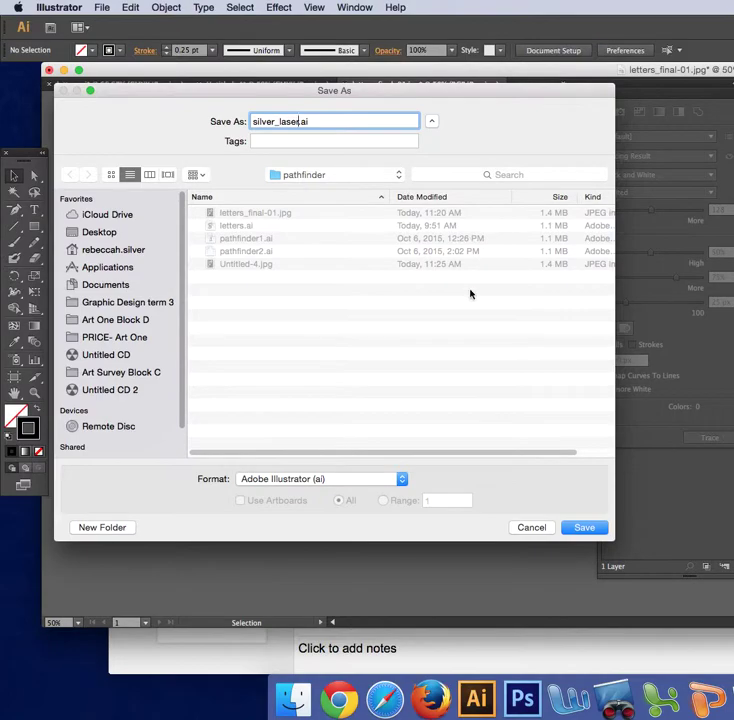
{"action": "left_click", "coordinate": [584, 527]}
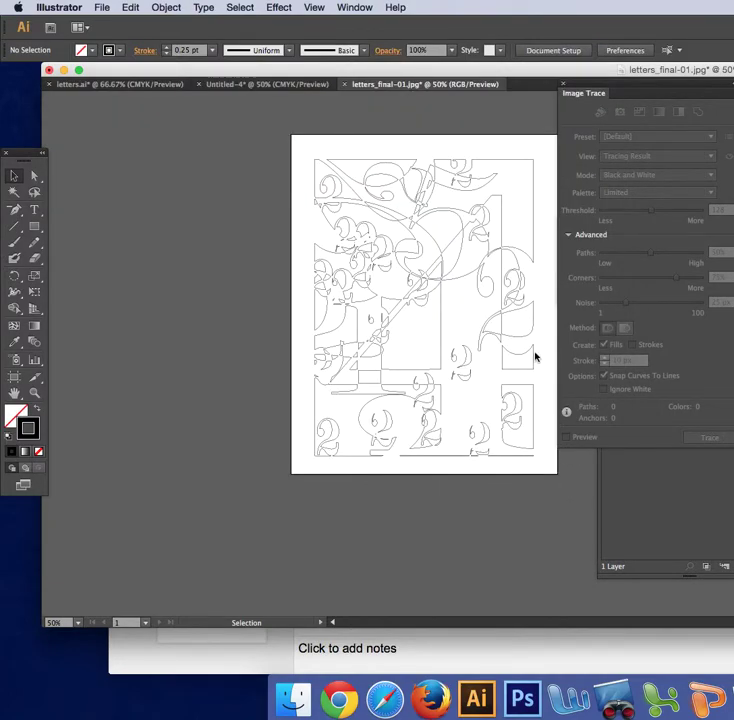